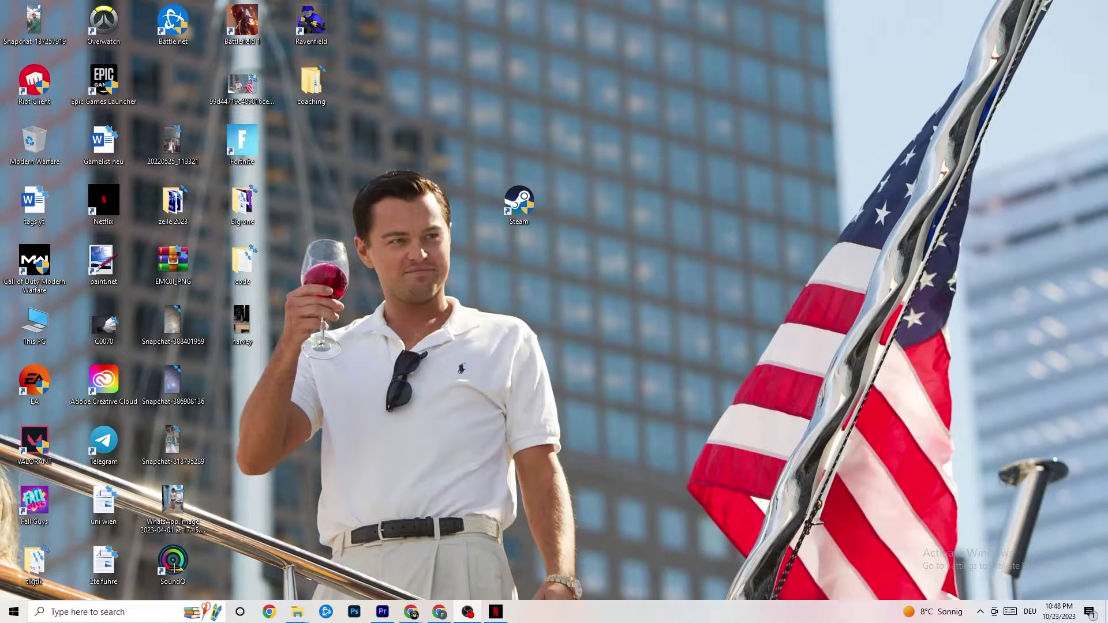
Check the Windows Update status in the Update & Security settings, view the Troubleshoot page, and close Settings.
{"action": "left_click", "coordinate": [2, 620]}
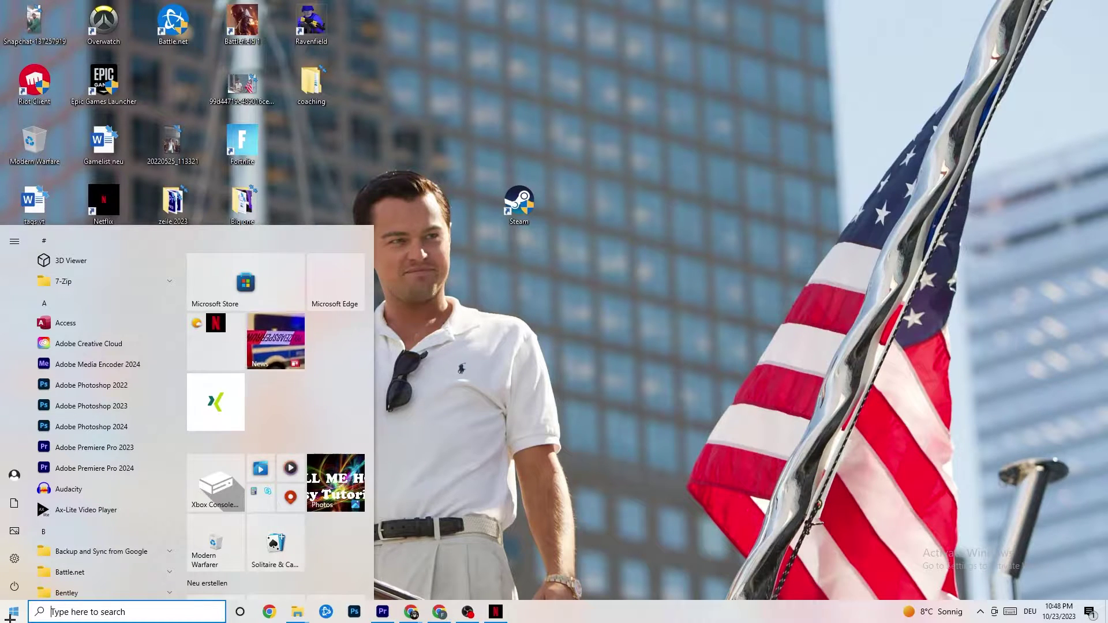
{"action": "left_click", "coordinate": [15, 558]}
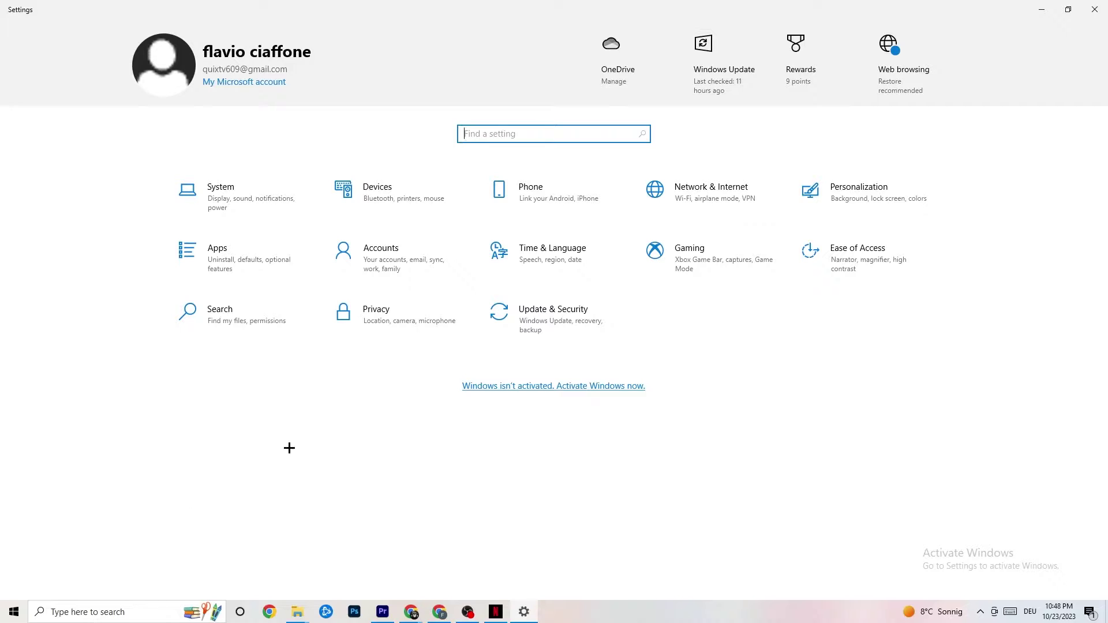
{"action": "left_click", "coordinate": [535, 333]}
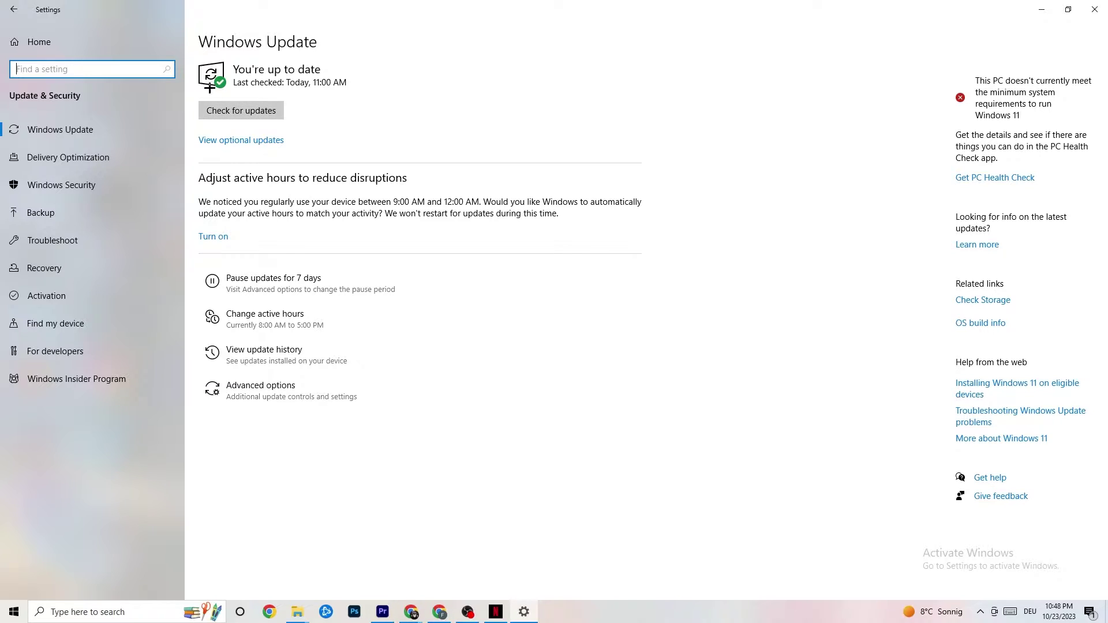
{"action": "left_click", "coordinate": [321, 68]}
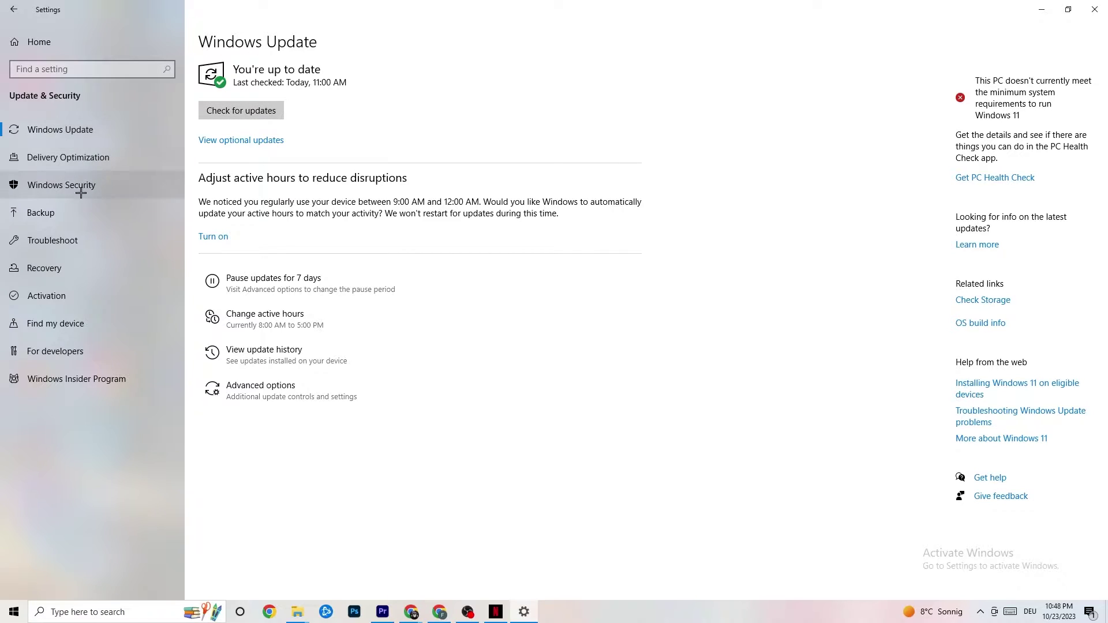
{"action": "left_click", "coordinate": [71, 245]}
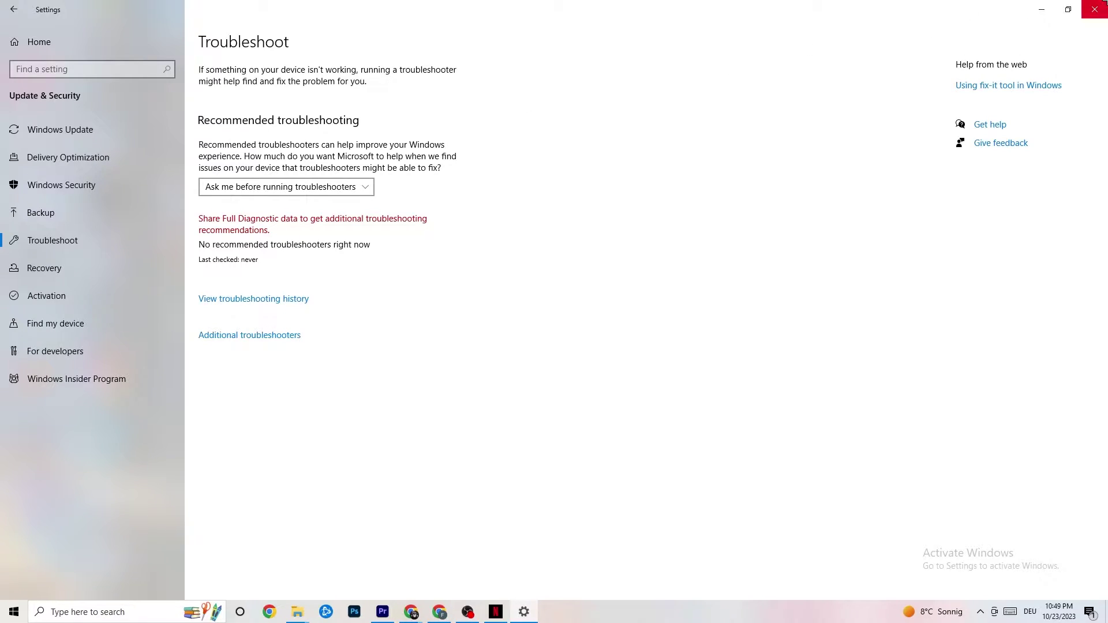
{"action": "left_click", "coordinate": [1095, 9]}
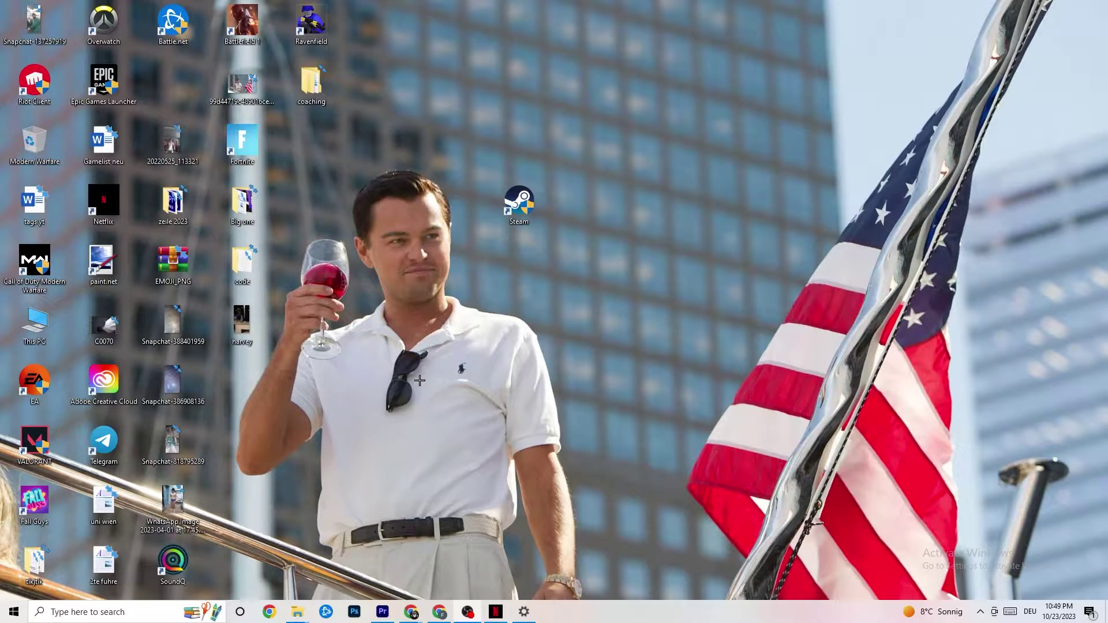
{"action": "left_click_drag", "start_coordinate": [517, 202], "coordinate": [545, 265]}
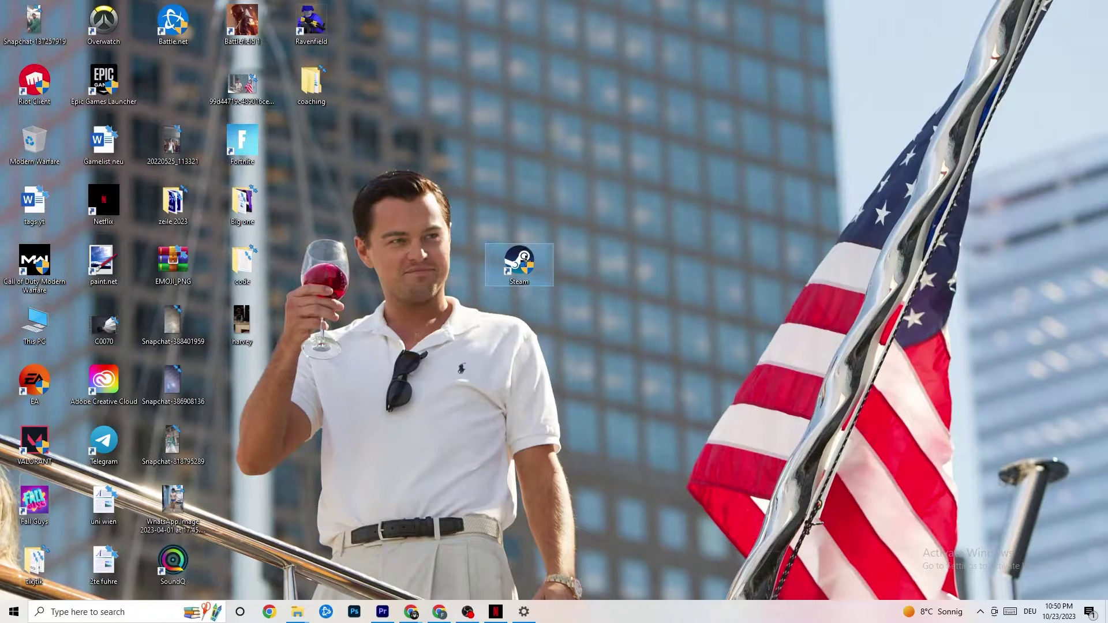
{"action": "right_click", "coordinate": [525, 261]}
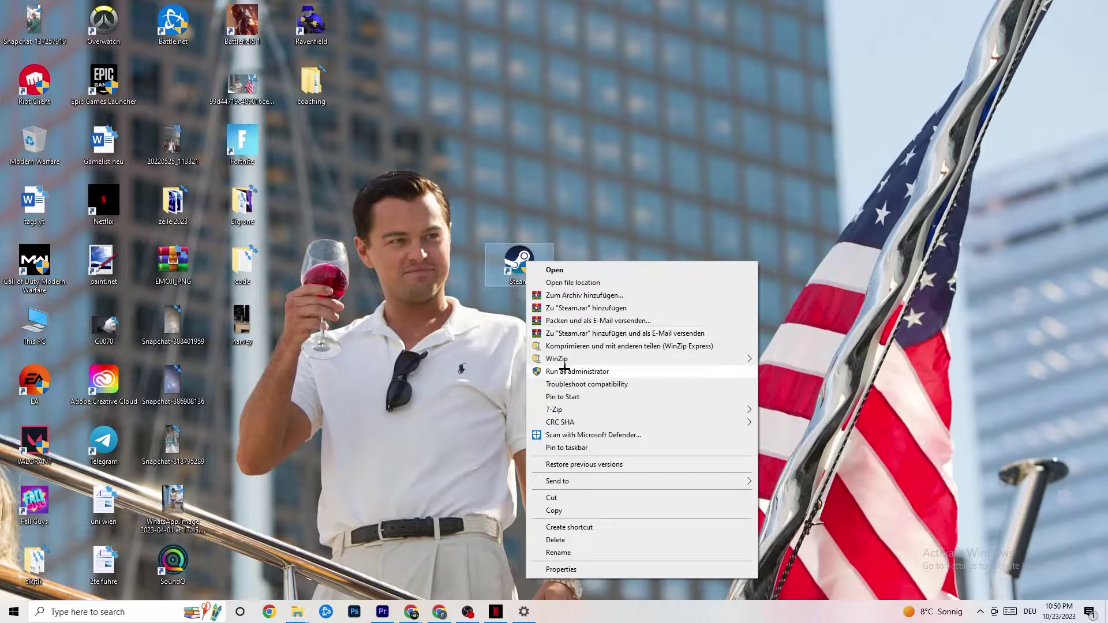
{"action": "left_click", "coordinate": [427, 347]}
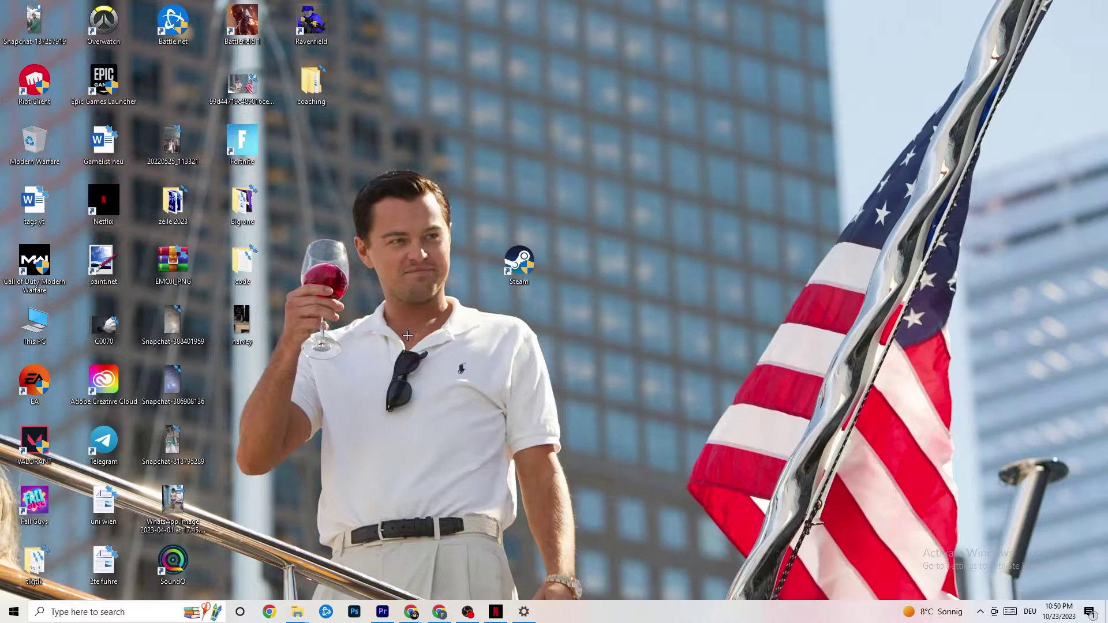
{"action": "left_click_drag", "start_coordinate": [509, 259], "coordinate": [509, 199]}
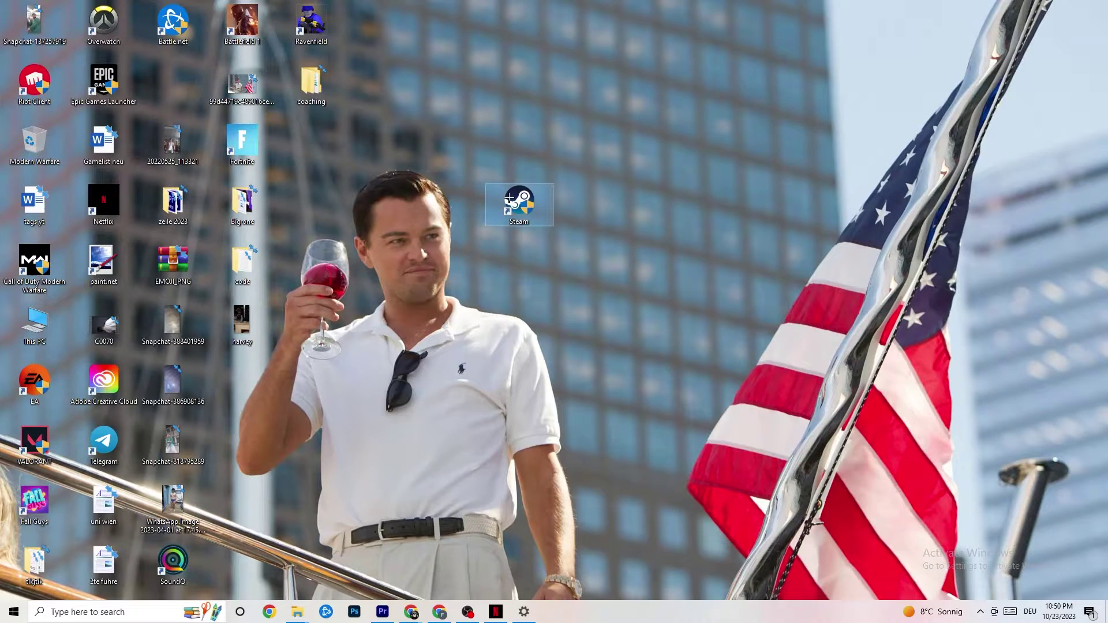
Review the compatibility mode and administrator options in the Steam shortcut's properties, and confirm the dialog.
{"action": "right_click", "coordinate": [509, 199]}
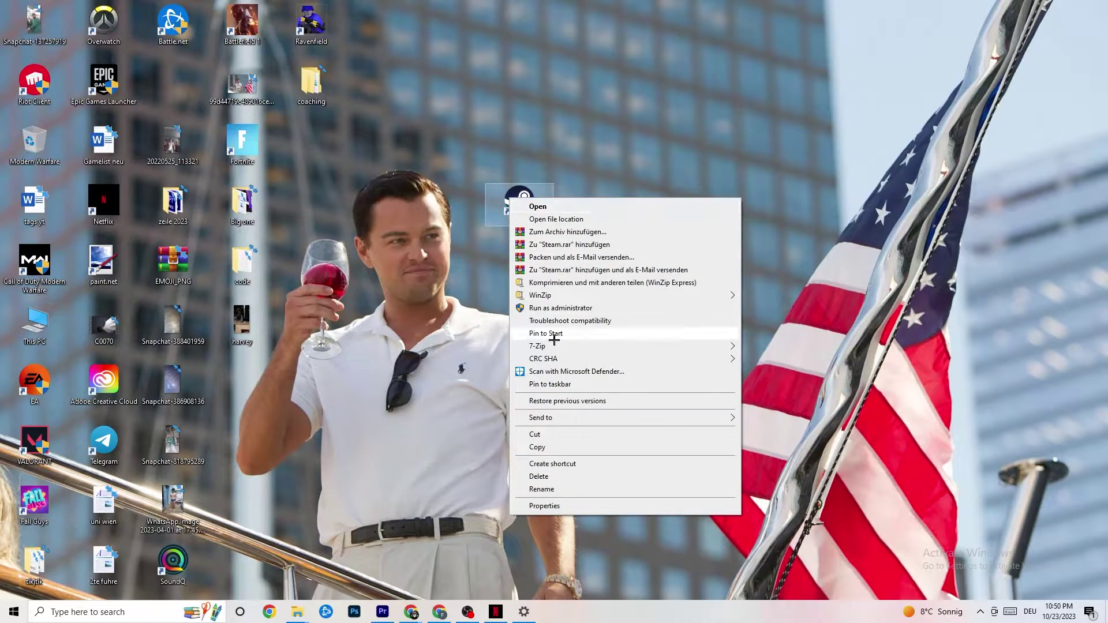
{"action": "left_click", "coordinate": [548, 506]}
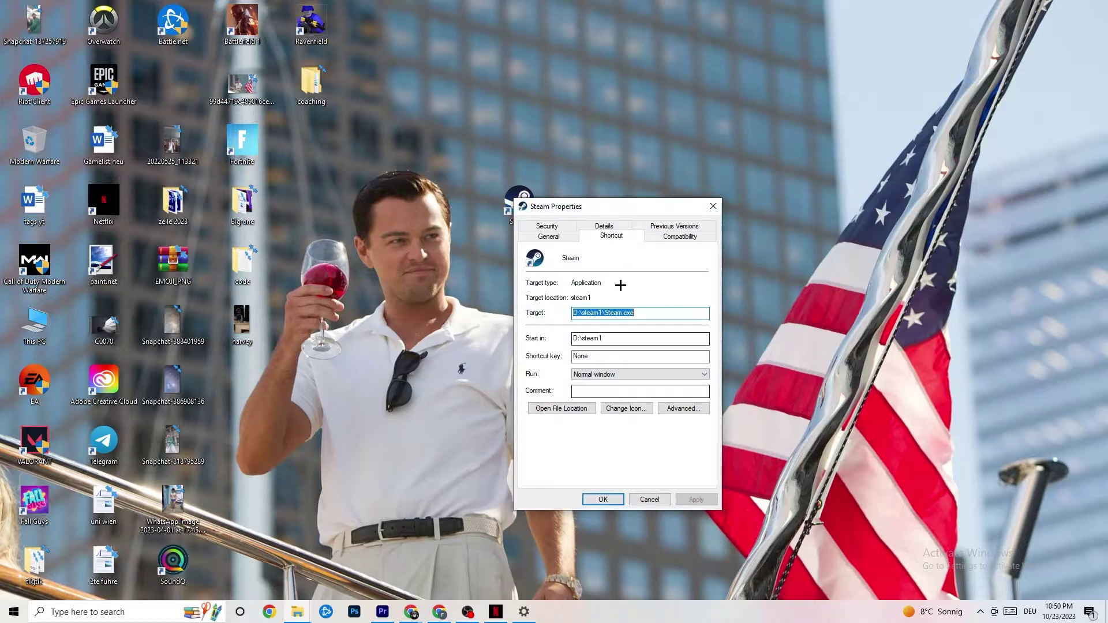
{"action": "left_click_drag", "start_coordinate": [600, 176], "coordinate": [544, 116]}
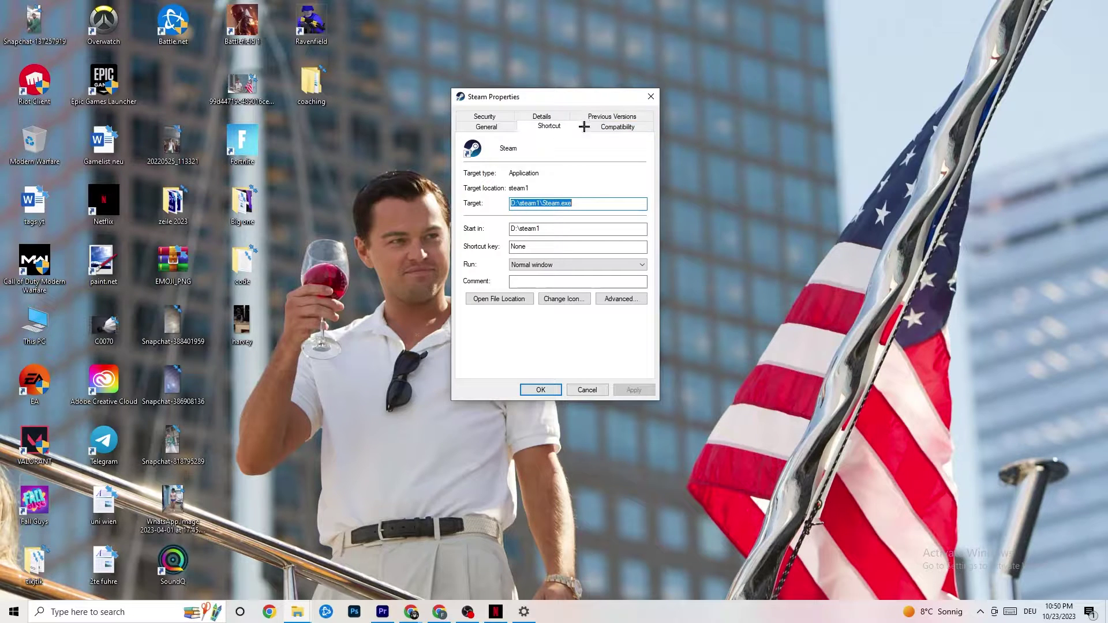
{"action": "left_click", "coordinate": [613, 126]}
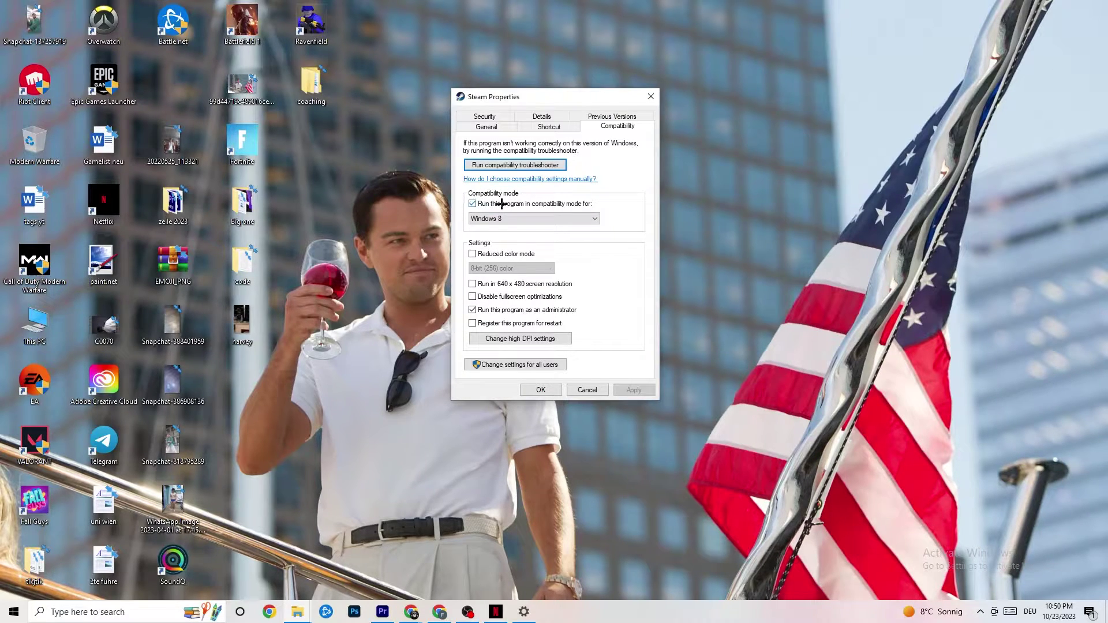
{"action": "left_click", "coordinate": [561, 216]}
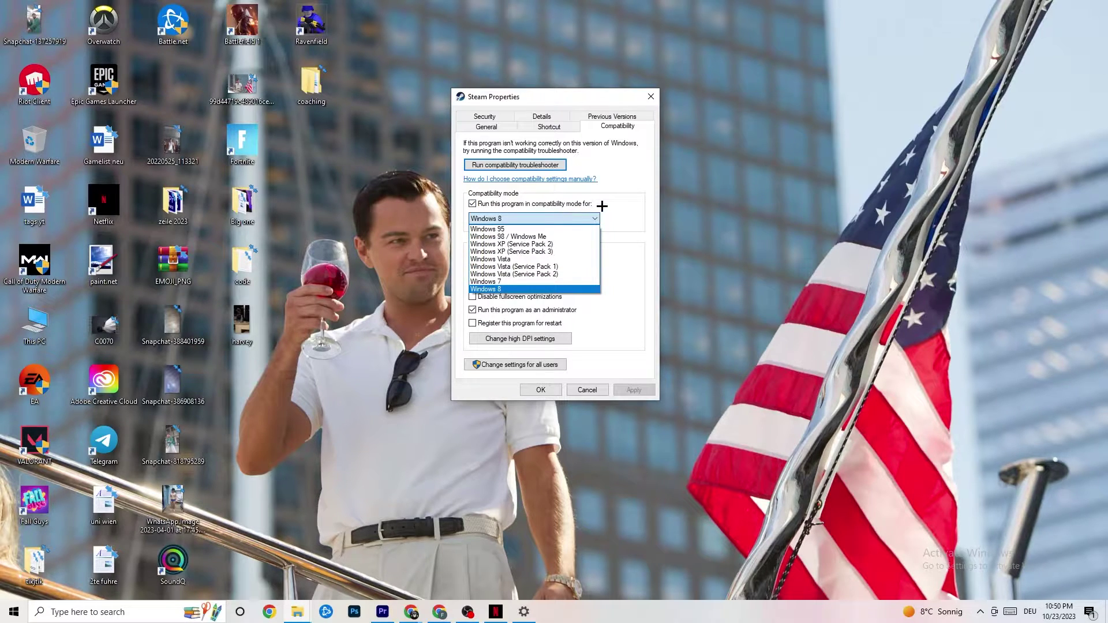
{"action": "left_click", "coordinate": [623, 235]}
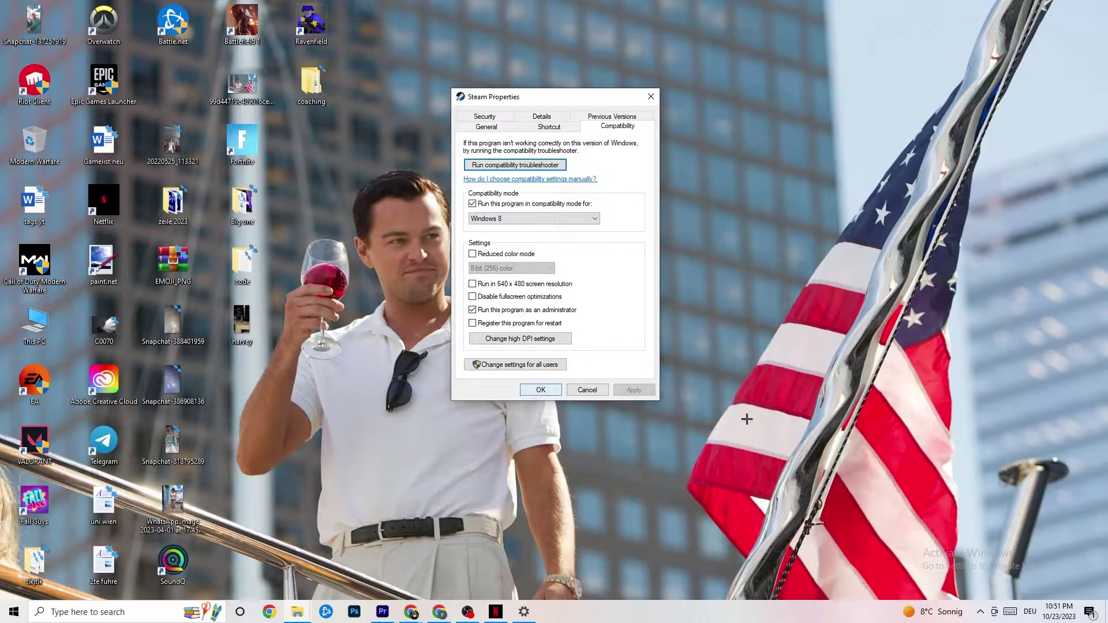
{"action": "left_click", "coordinate": [543, 391]}
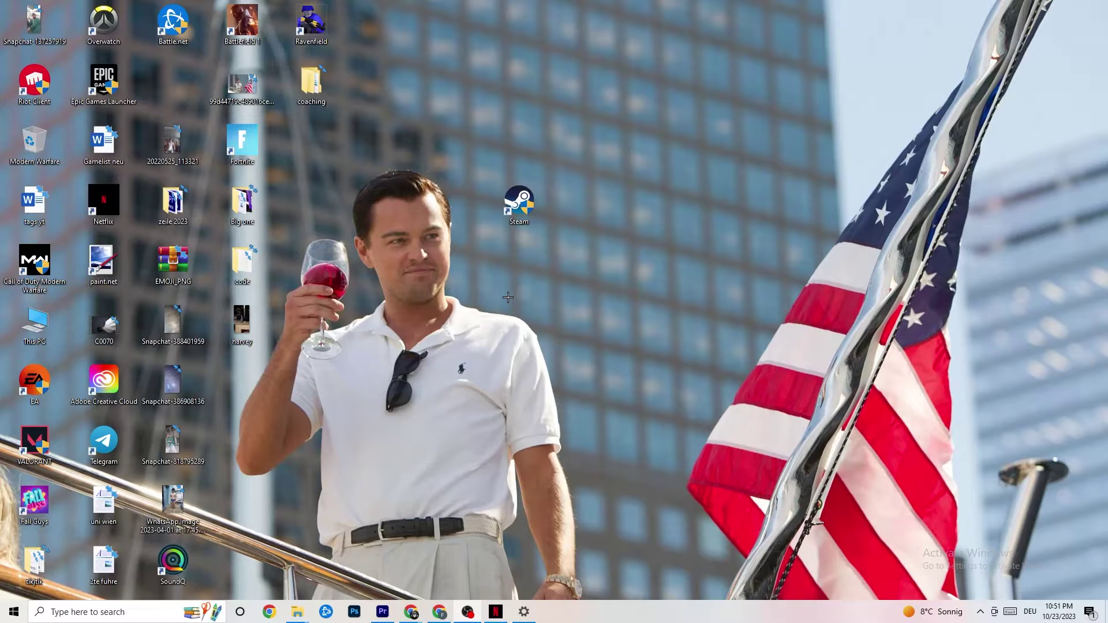
{"action": "right_click", "coordinate": [500, 206]}
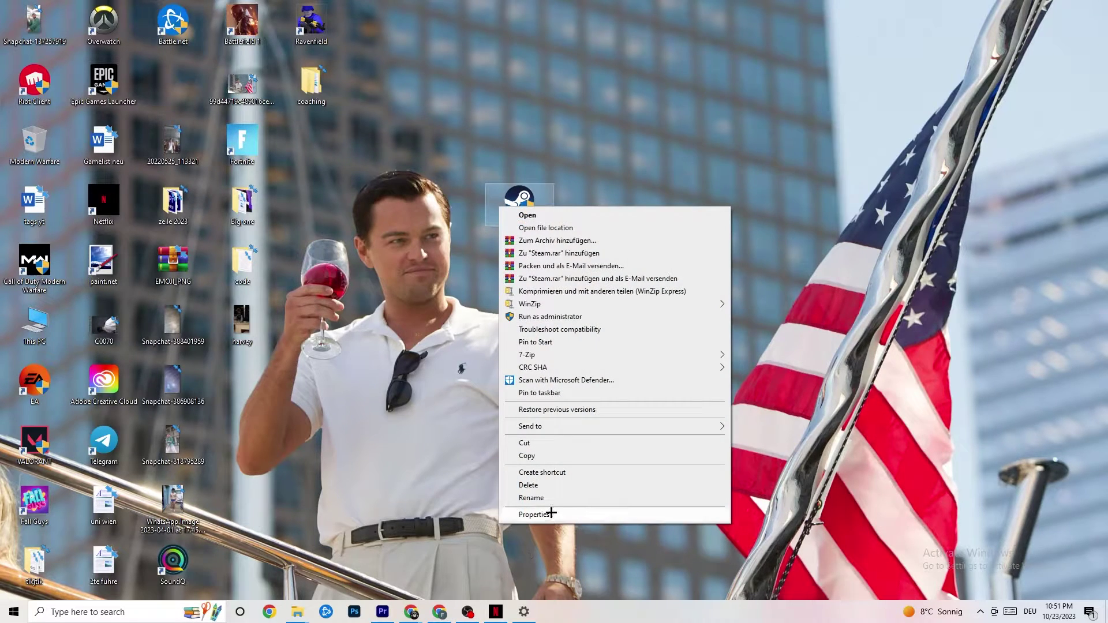
{"action": "left_click", "coordinate": [404, 281]}
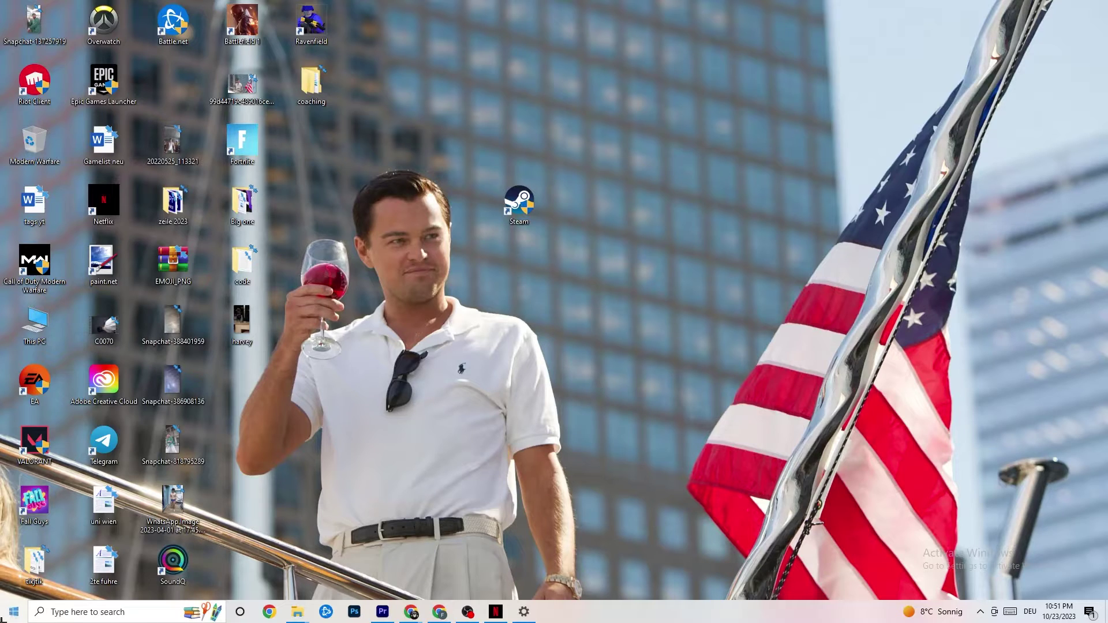
Open the System display settings in Windows and examine the scaling options for text and apps.
{"action": "left_click", "coordinate": [14, 612]}
{"action": "left_click", "coordinate": [14, 558]}
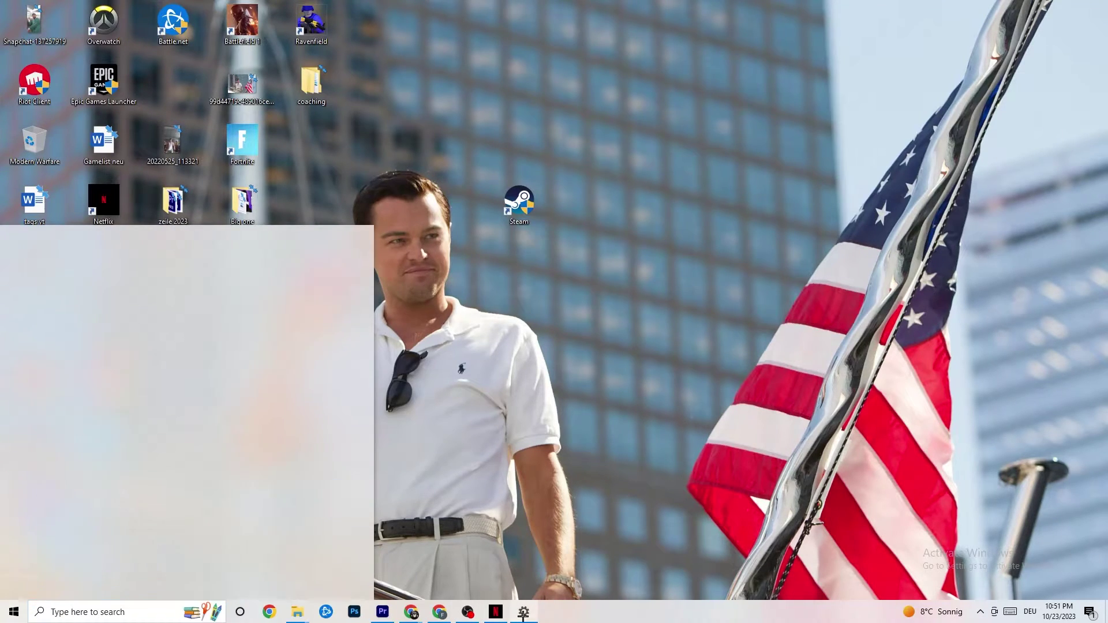
{"action": "left_click", "coordinate": [2, 12]}
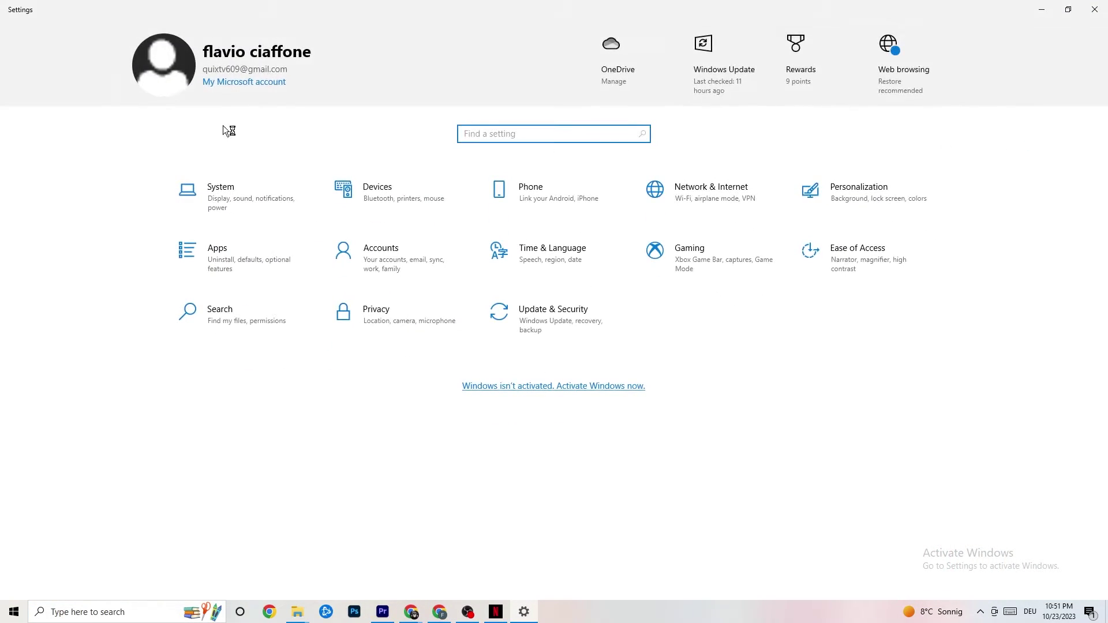
{"action": "left_click", "coordinate": [261, 209]}
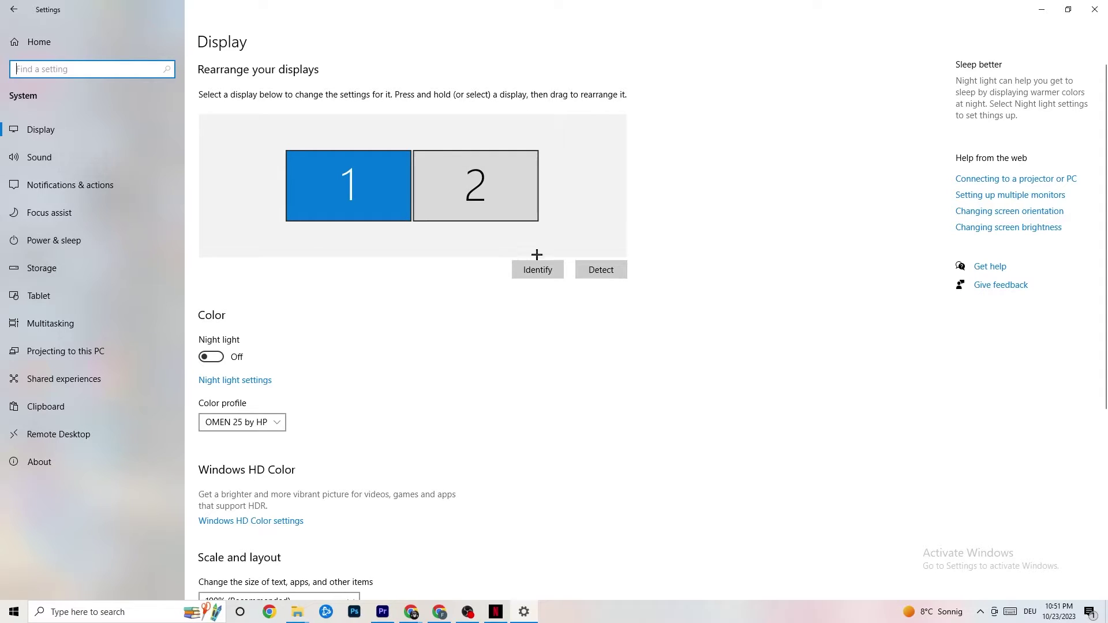
{"action": "scroll", "coordinate": [318, 194], "scroll_direction": "down", "scroll_amount": 5}
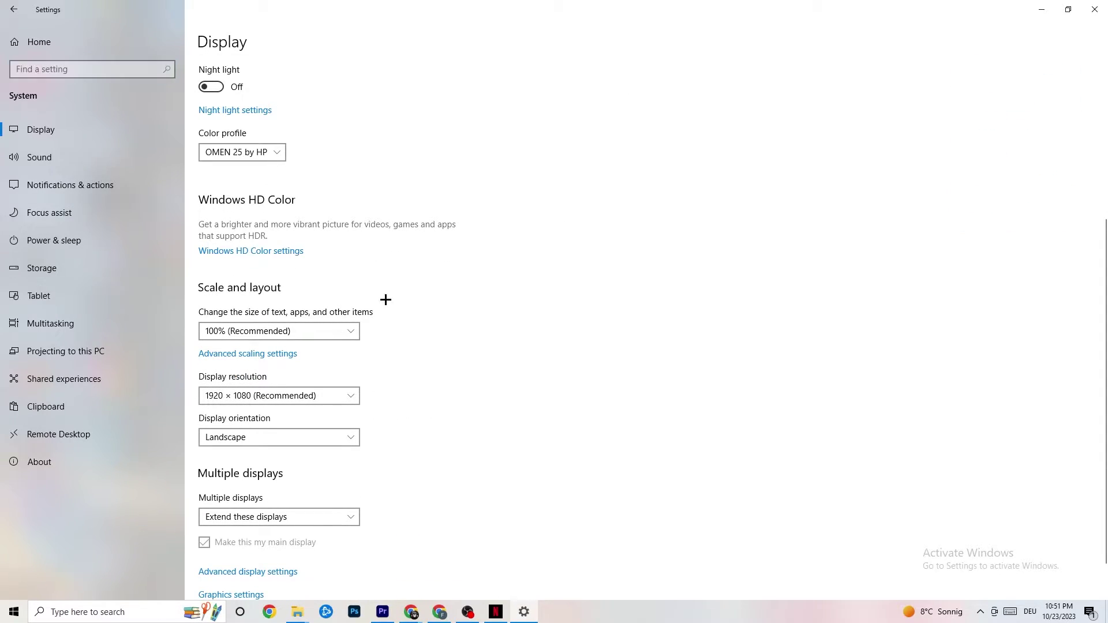
{"action": "left_click", "coordinate": [337, 323]}
{"action": "left_click", "coordinate": [502, 283]}
View the available power plans through the additional power settings of Power & sleep, and close Power Options.
{"action": "left_click", "coordinate": [74, 238]}
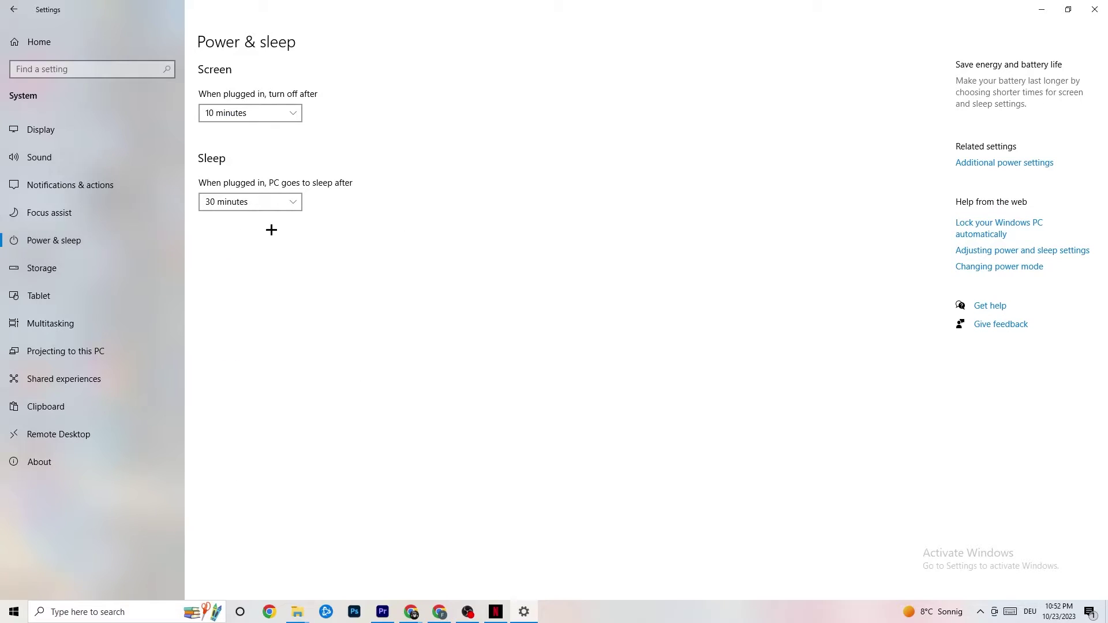
{"action": "left_click", "coordinate": [1014, 164]}
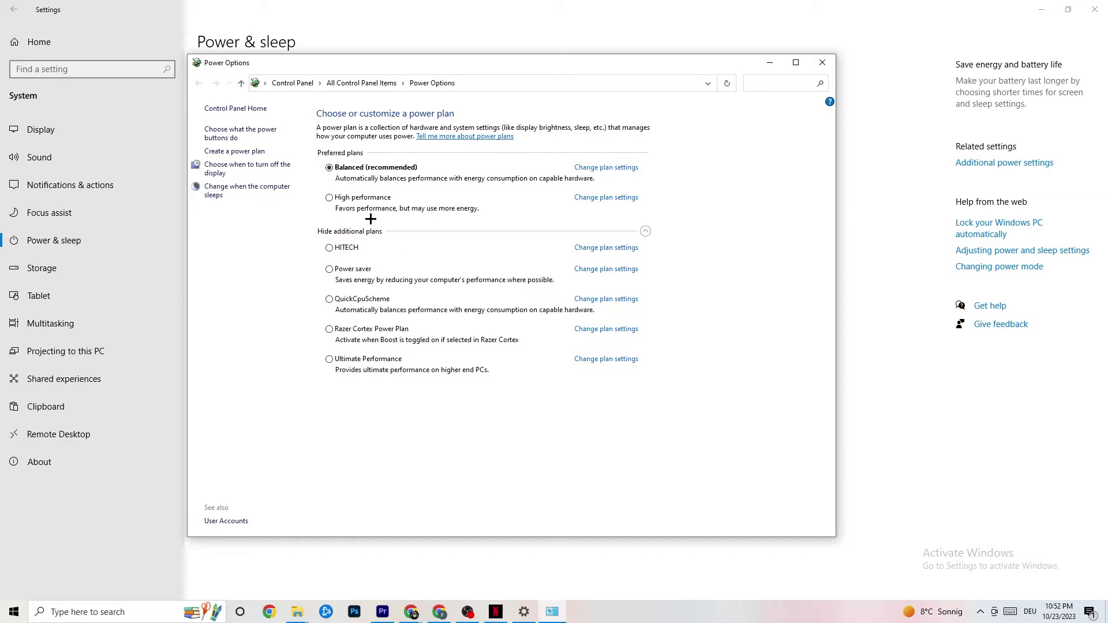
{"action": "left_click", "coordinate": [819, 63]}
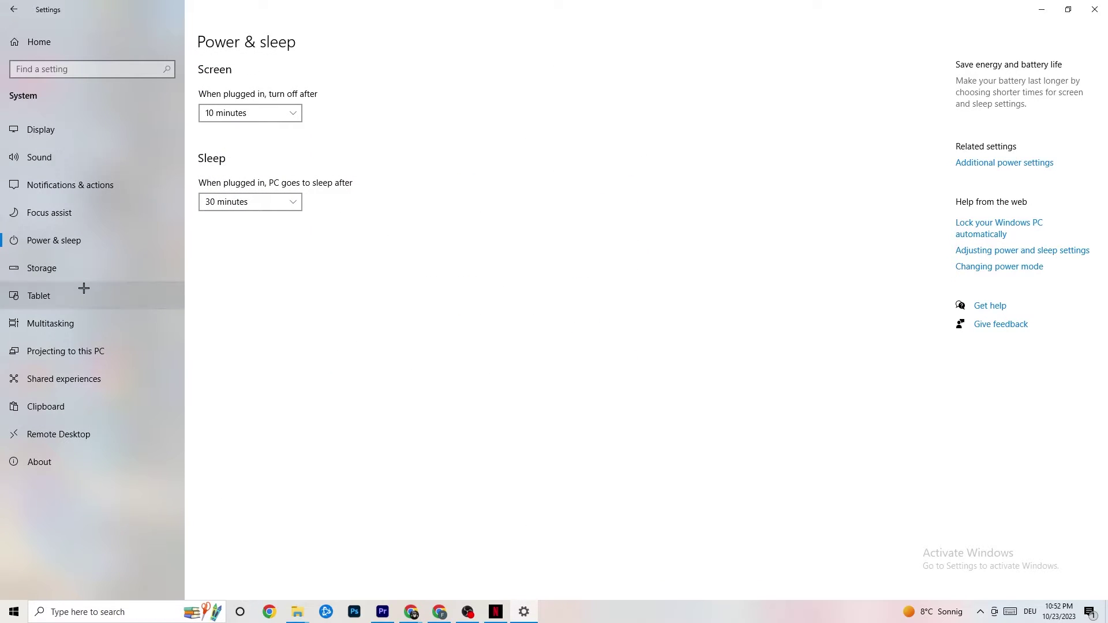
Open the Storage Sense configuration and examine the options for how often it runs.
{"action": "left_click", "coordinate": [75, 269]}
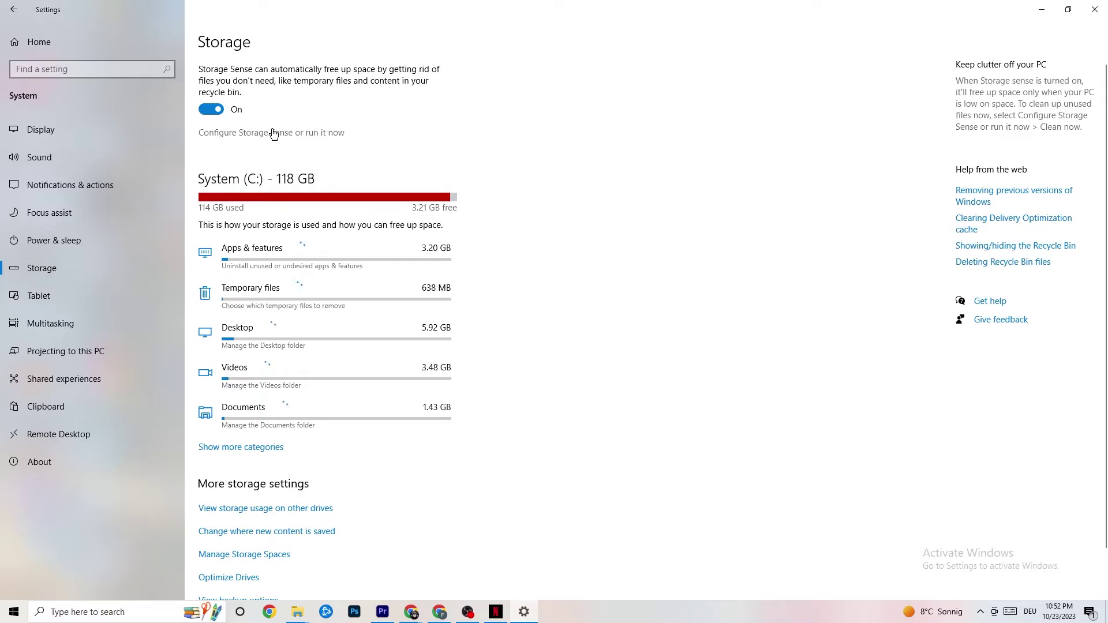
{"action": "left_click", "coordinate": [311, 133]}
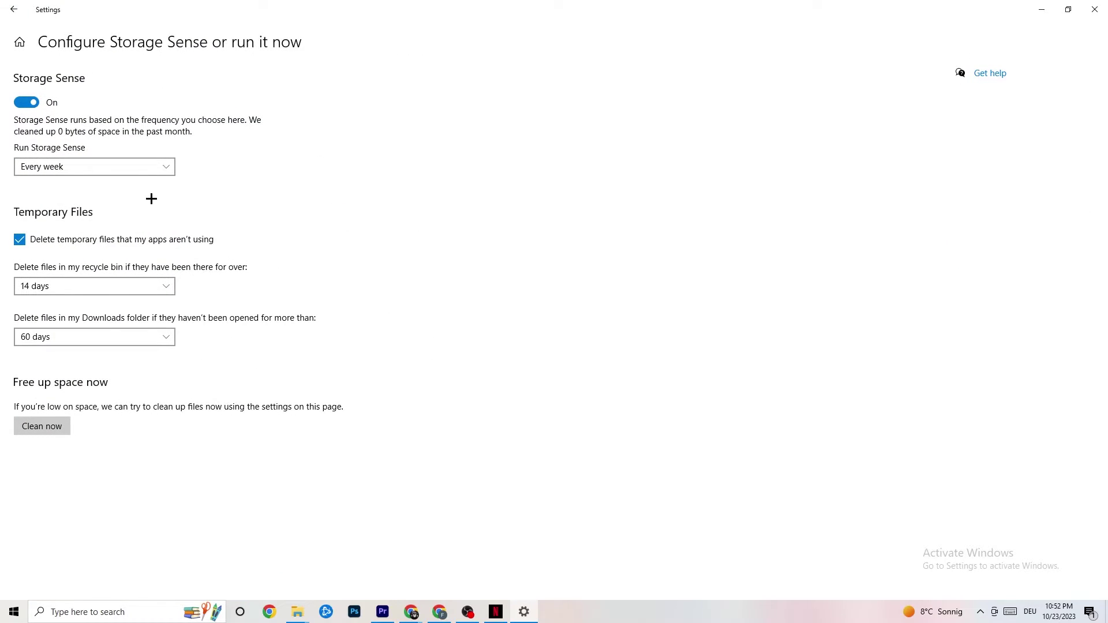
{"action": "left_click", "coordinate": [92, 166]}
{"action": "left_click", "coordinate": [383, 244]}
{"action": "left_click", "coordinate": [79, 165]}
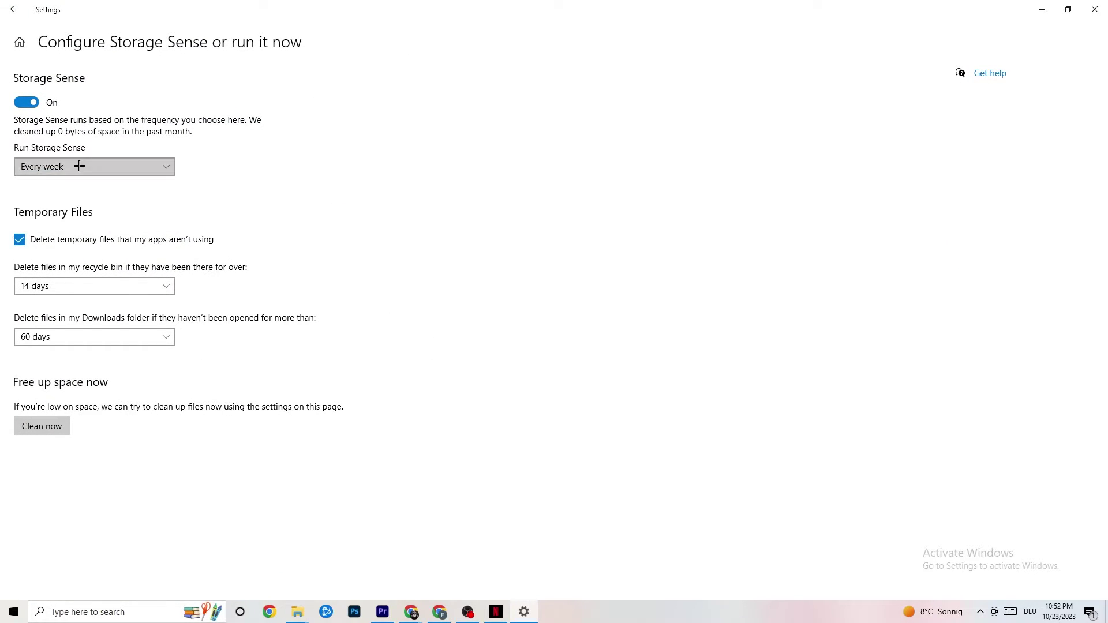
{"action": "left_click", "coordinate": [423, 96]}
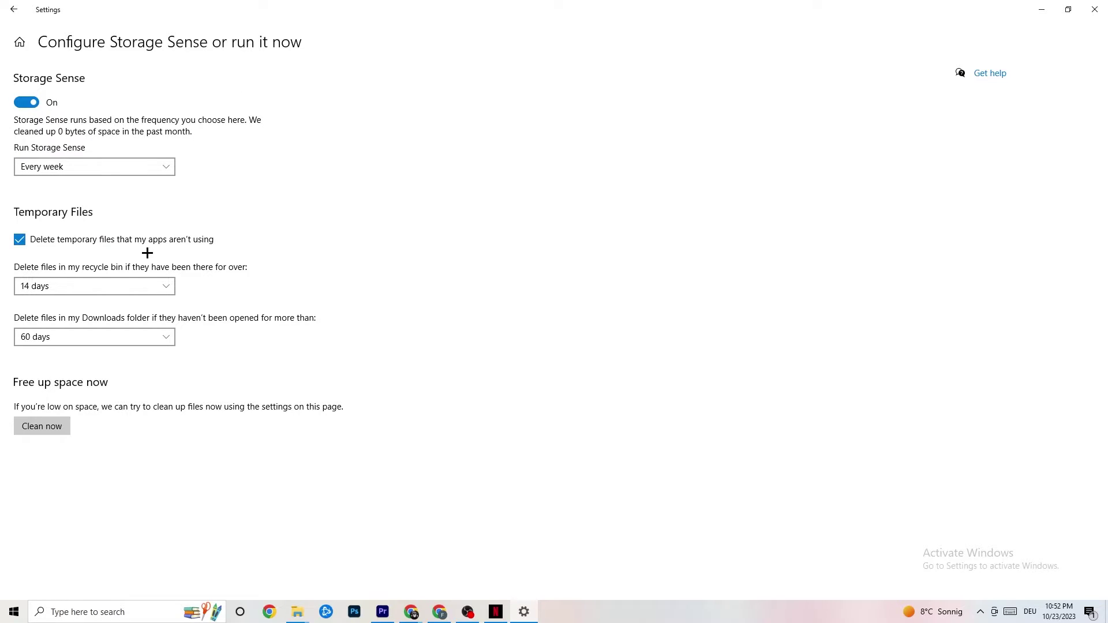
Check the recycle bin deletion interval options, run the Storage Sense cleanup immediately, and return to the Storage page.
{"action": "left_click", "coordinate": [149, 277]}
{"action": "left_click", "coordinate": [448, 249]}
{"action": "left_click", "coordinate": [41, 427]}
{"action": "left_click", "coordinate": [14, 9]}
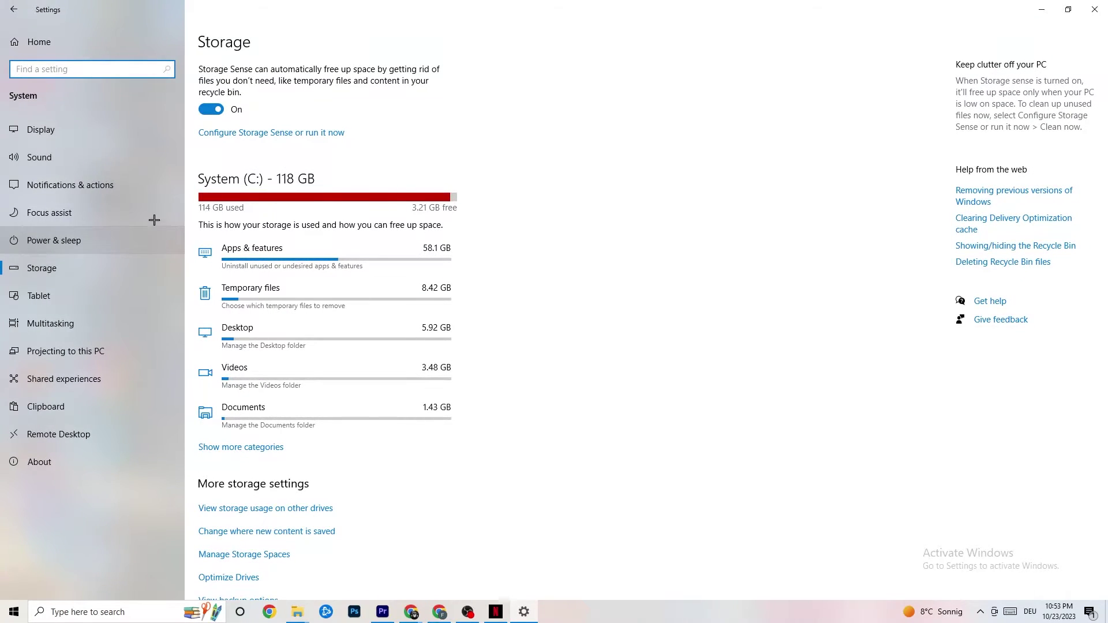
Review the Captures and Game Mode pages in the Gaming settings, and close Settings.
{"action": "left_click", "coordinate": [13, 9]}
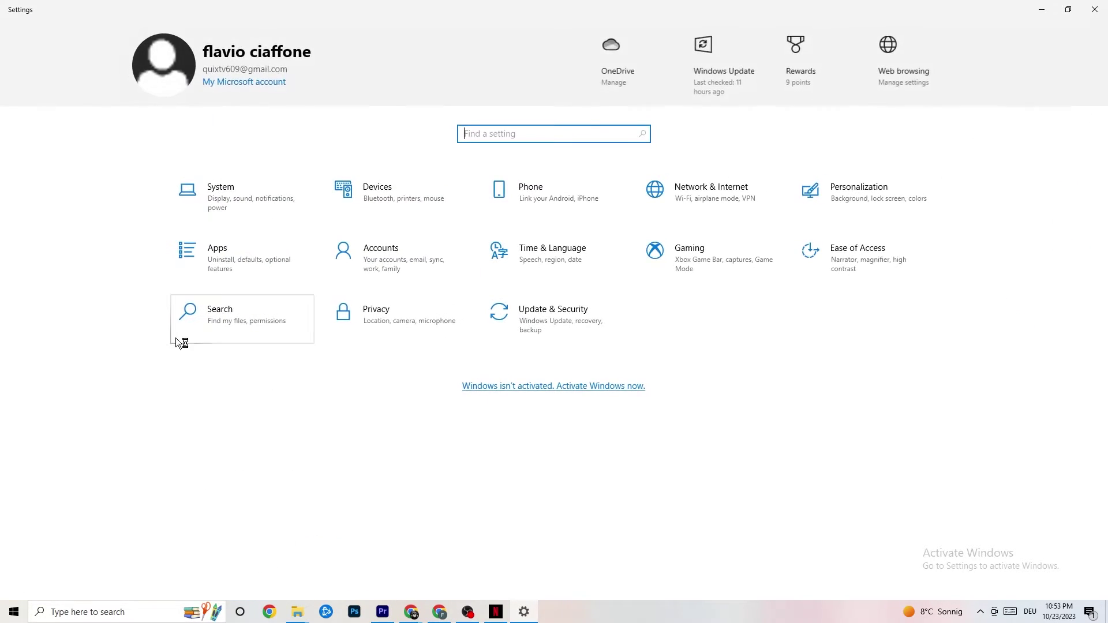
{"action": "left_click", "coordinate": [712, 262]}
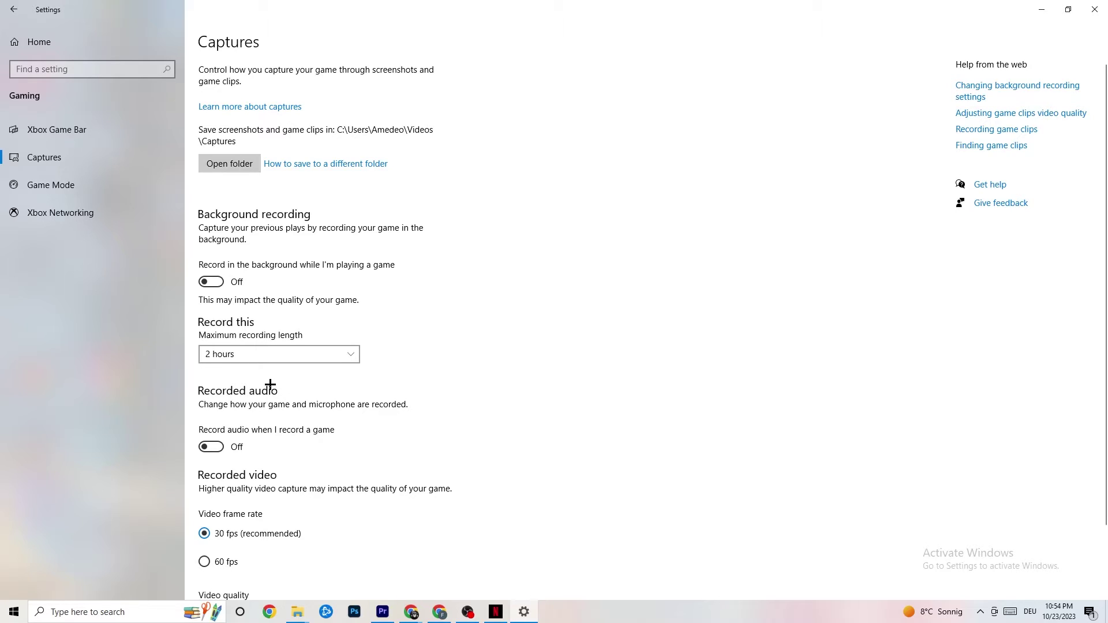
{"action": "left_click", "coordinate": [53, 184]}
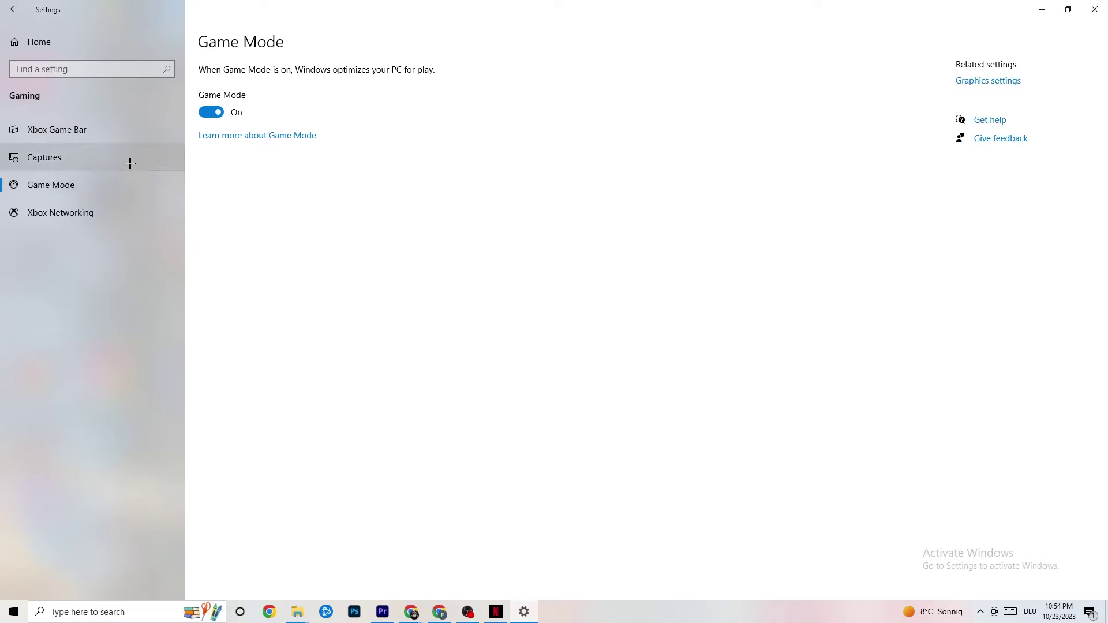
{"action": "left_click", "coordinate": [1095, 9]}
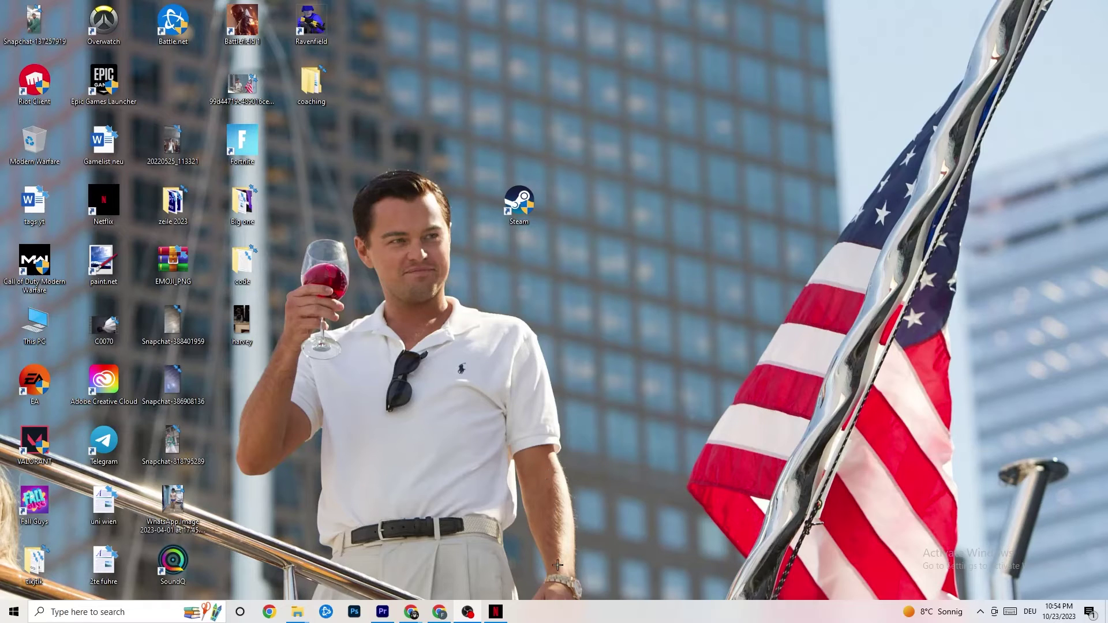
Open Task Manager, look through the running apps and background processes, and check the available actions for the Netflix process.
{"action": "right_click", "coordinate": [566, 620]}
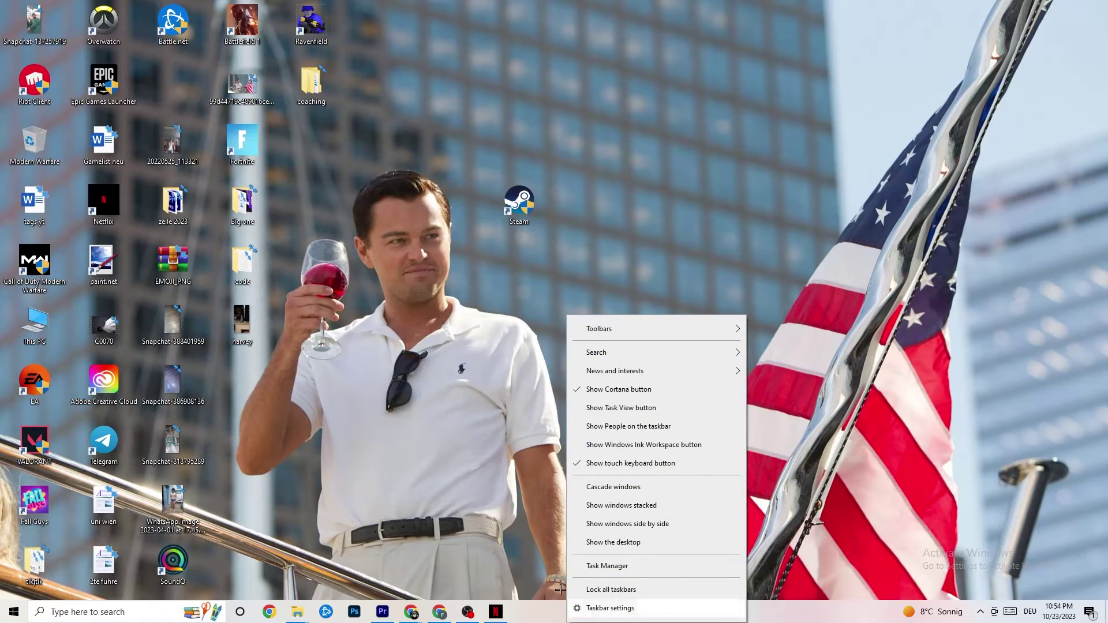
{"action": "left_click", "coordinate": [600, 566]}
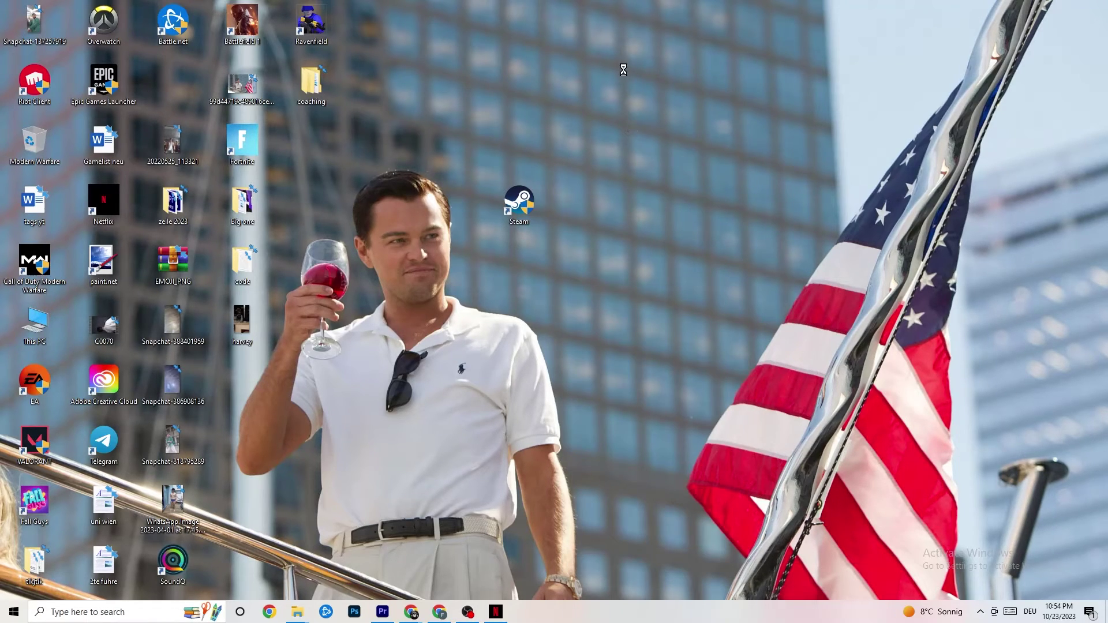
{"action": "left_click", "coordinate": [635, 33]}
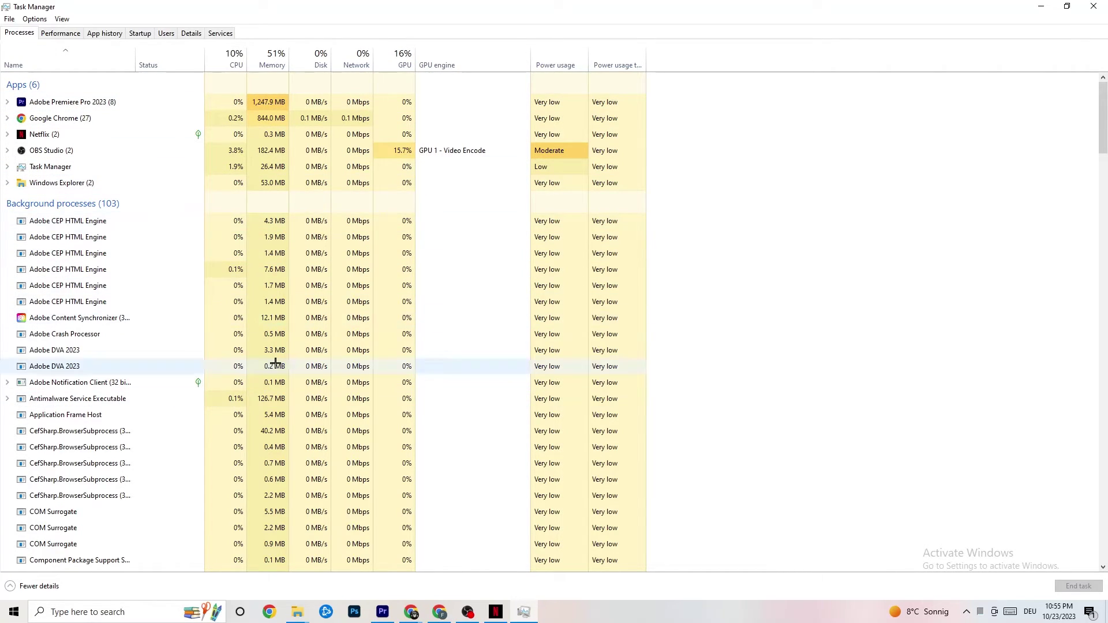
{"action": "scroll", "coordinate": [271, 369], "scroll_direction": "down", "scroll_amount": 8}
{"action": "scroll", "coordinate": [215, 387], "scroll_direction": "up", "scroll_amount": 8}
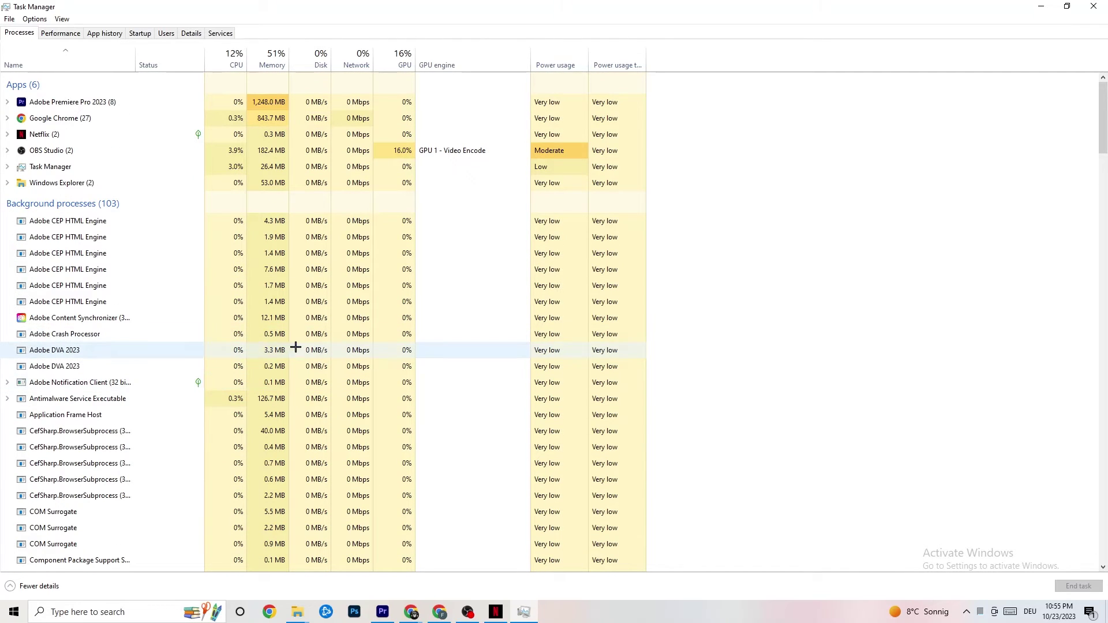
{"action": "right_click", "coordinate": [71, 135]}
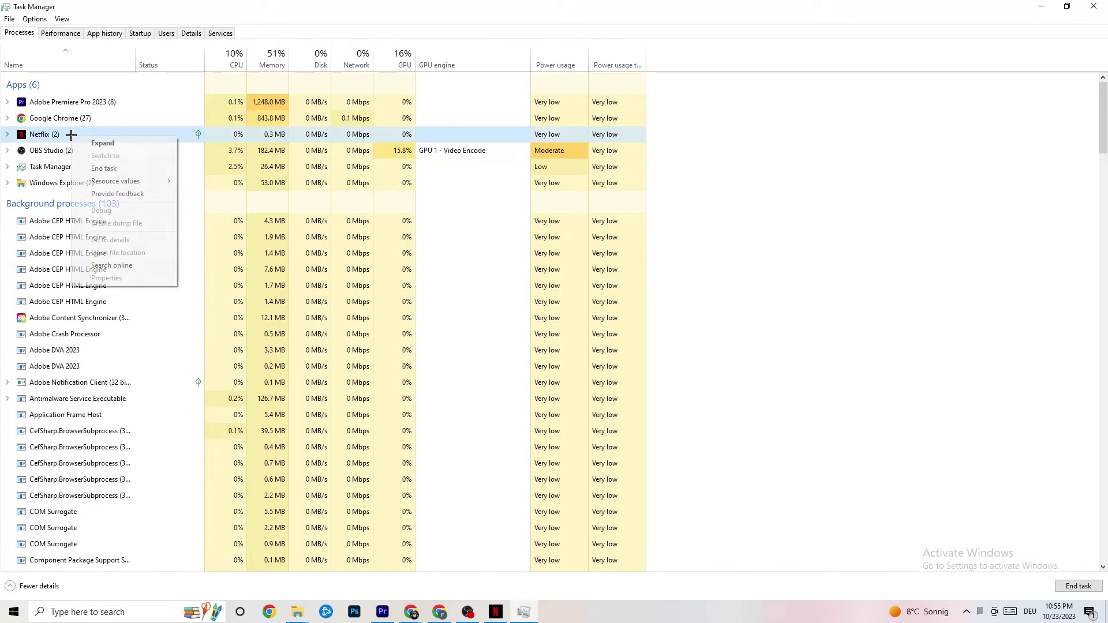
{"action": "left_click", "coordinate": [727, 353]}
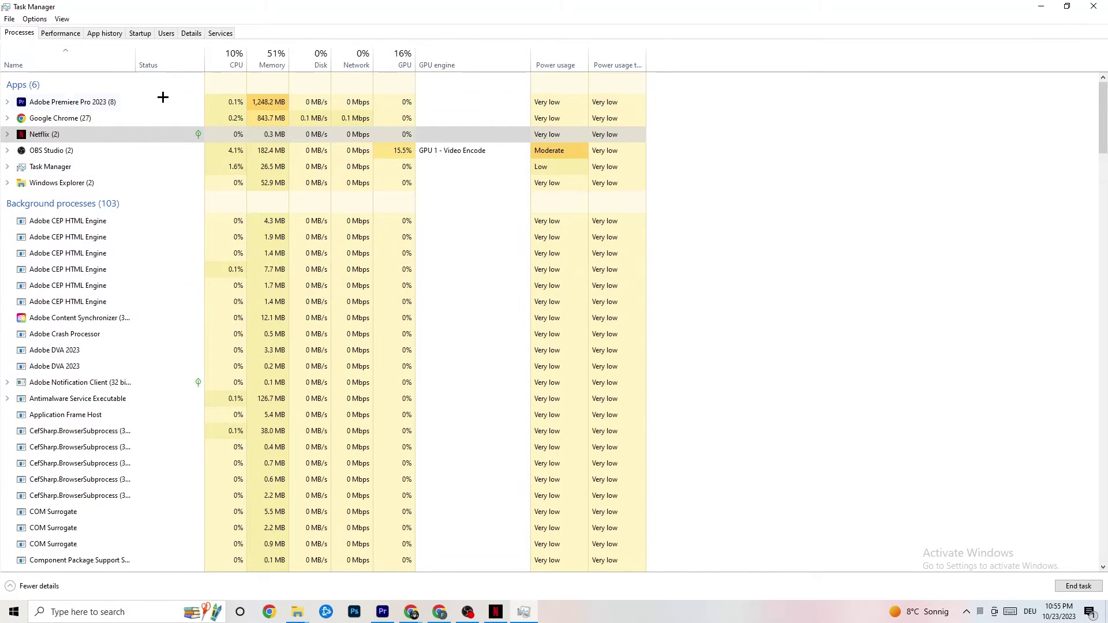
View the process details and check the priority option for the Adobe Premiere Pro process.
{"action": "left_click", "coordinate": [185, 34]}
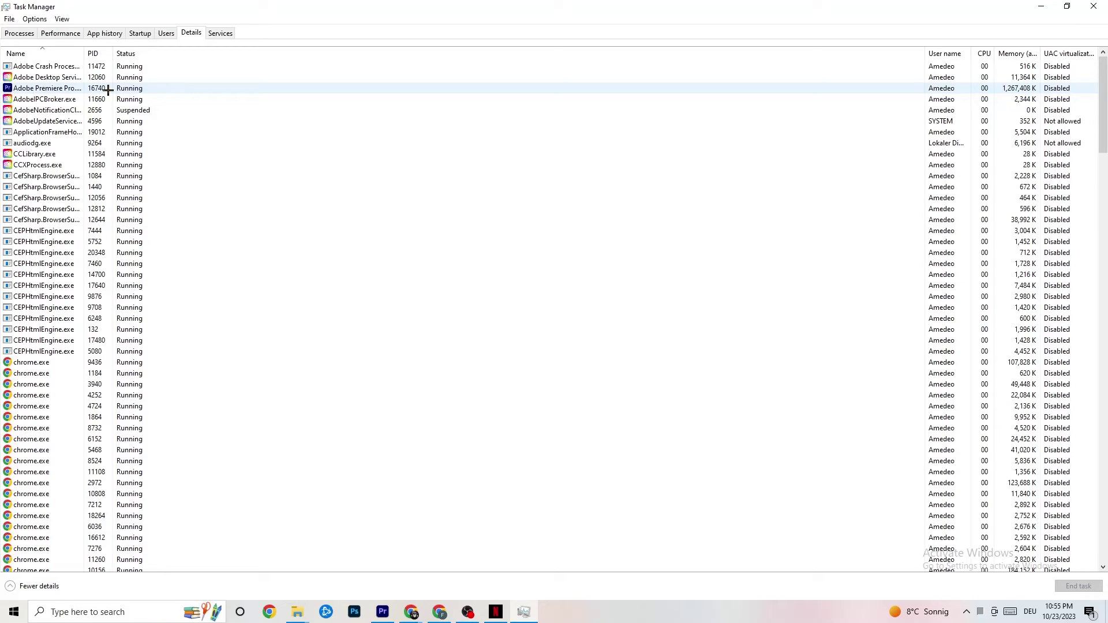
{"action": "right_click", "coordinate": [109, 90]}
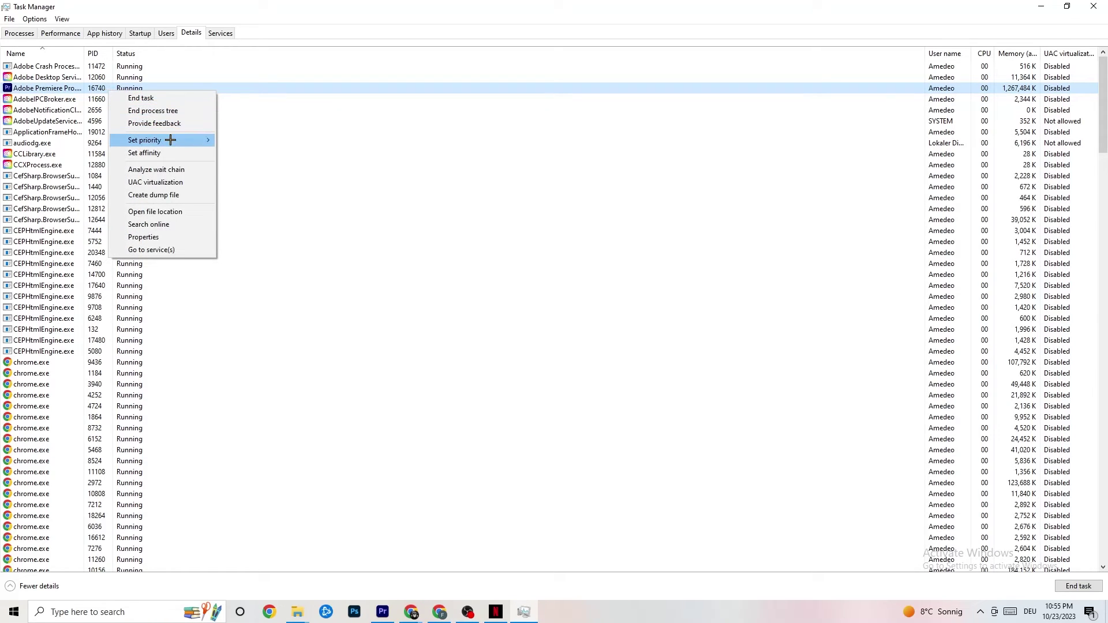
{"action": "mouse_move", "coordinate": [170, 140]}
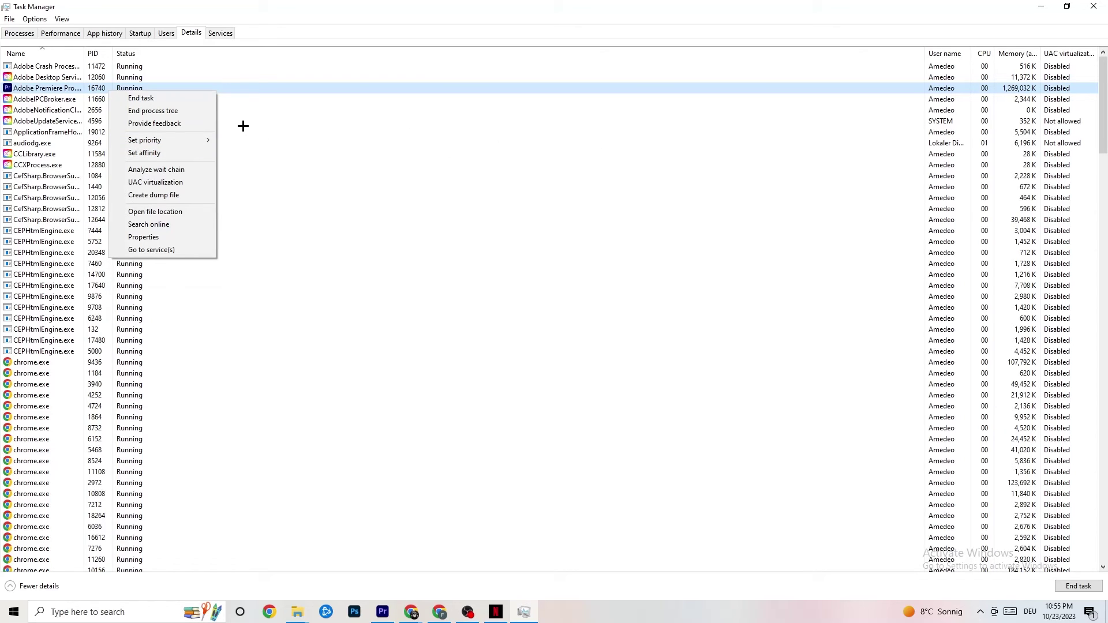
Review the startup programs, check the enable and disable options for Google Drive and the Pivot Software entry, and close Task Manager.
{"action": "left_click", "coordinate": [140, 34]}
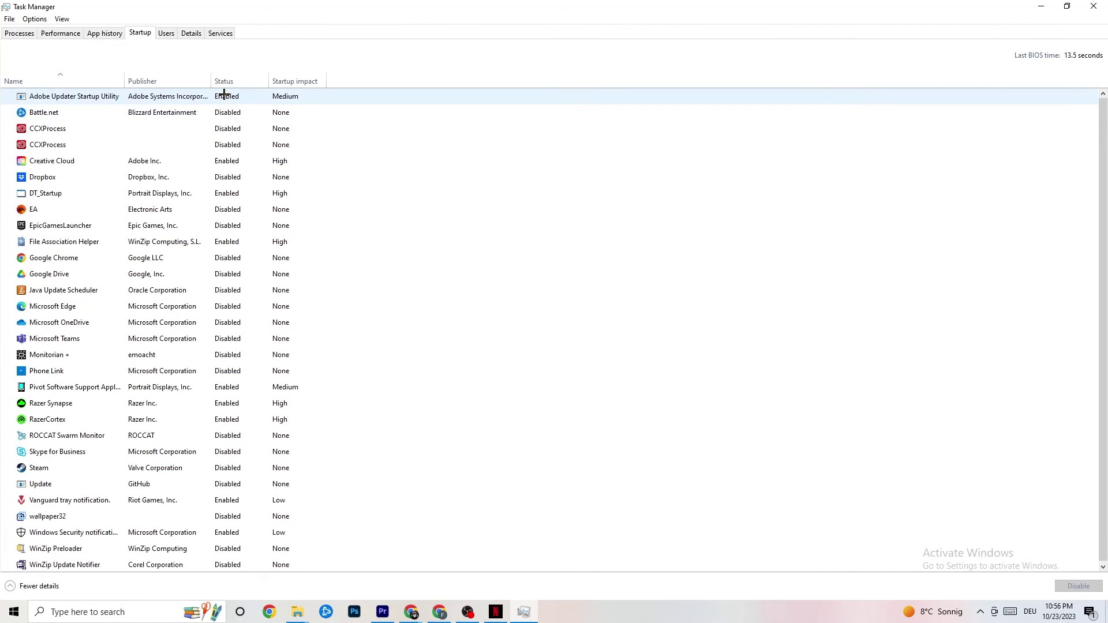
{"action": "right_click", "coordinate": [160, 276]}
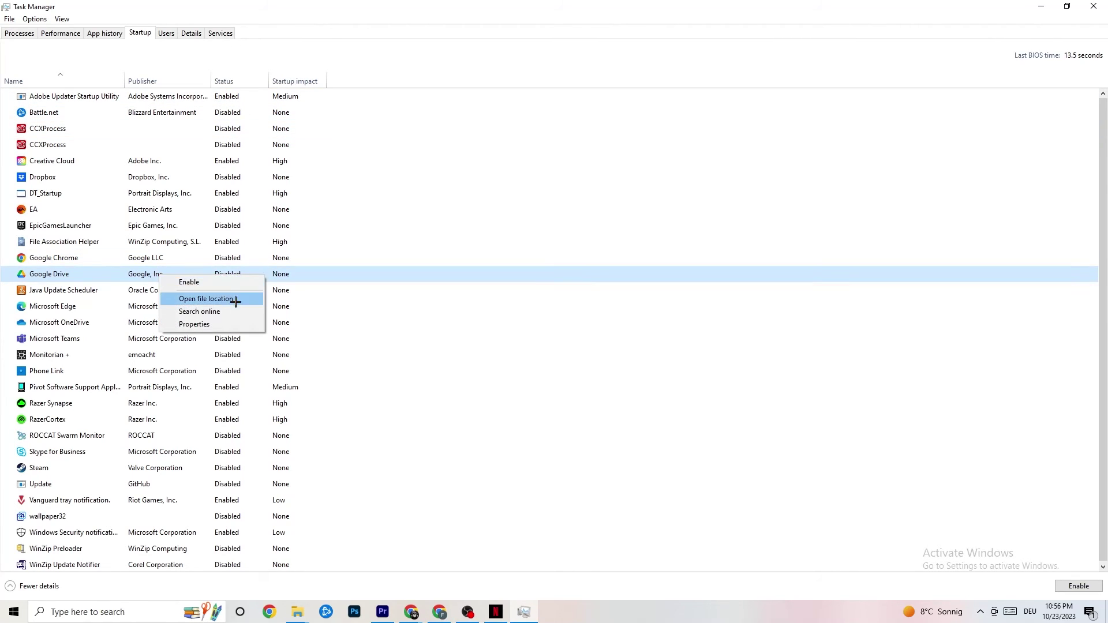
{"action": "right_click", "coordinate": [221, 387]}
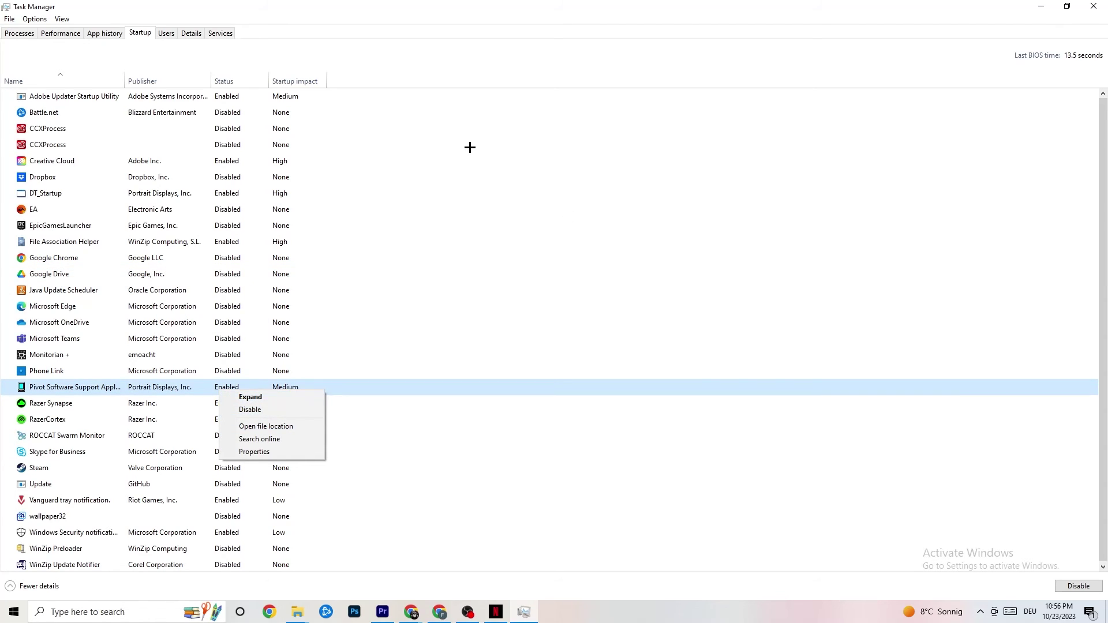
{"action": "left_click", "coordinate": [448, 17]}
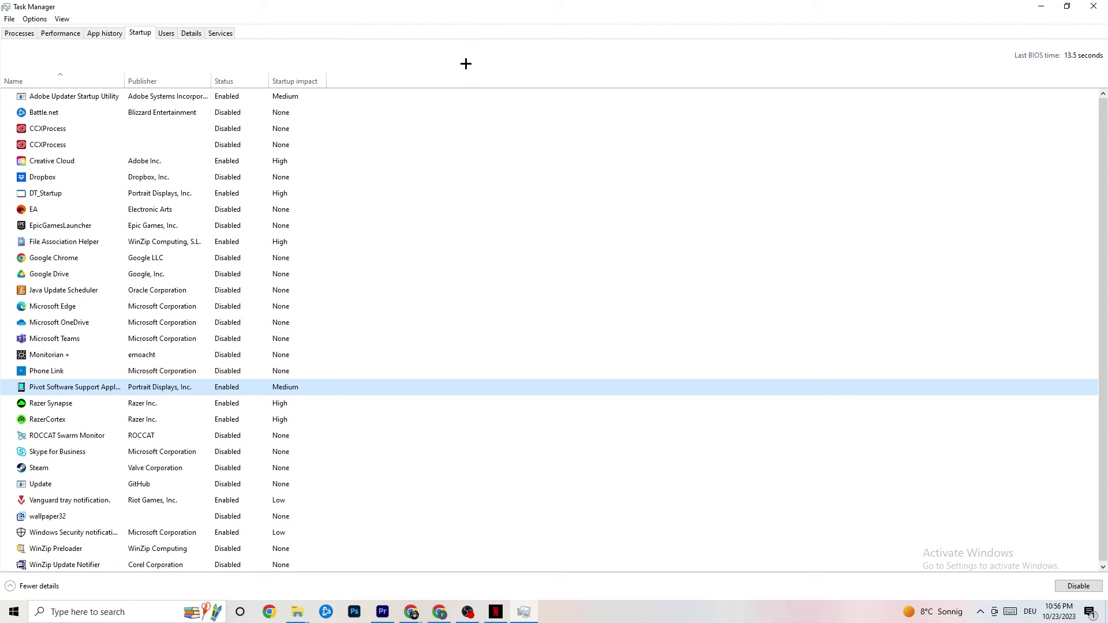
{"action": "left_click", "coordinate": [1094, 7]}
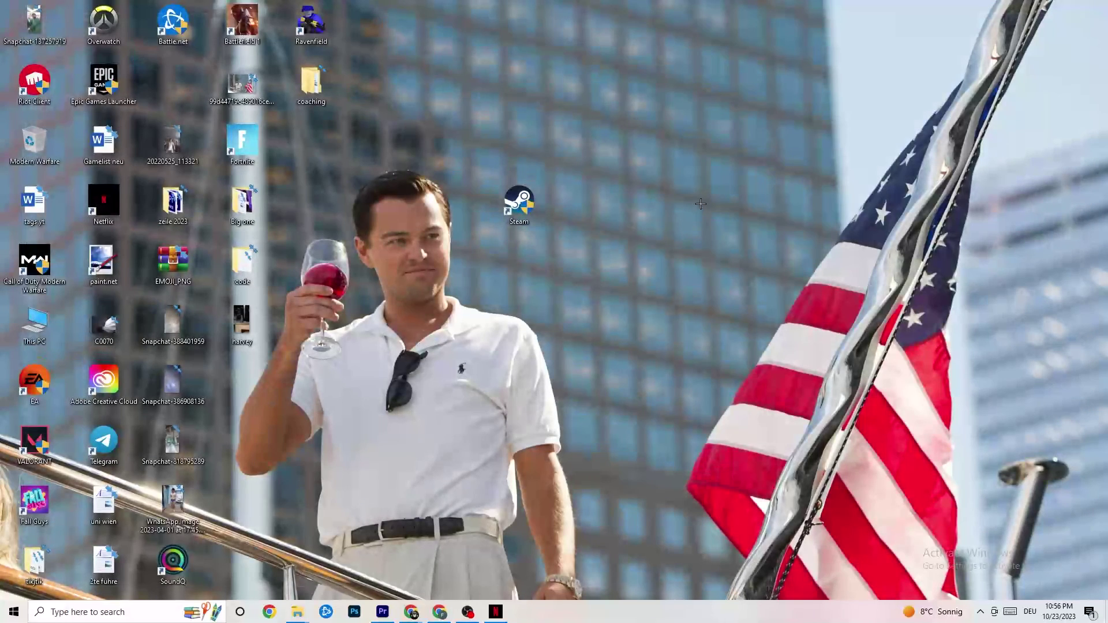